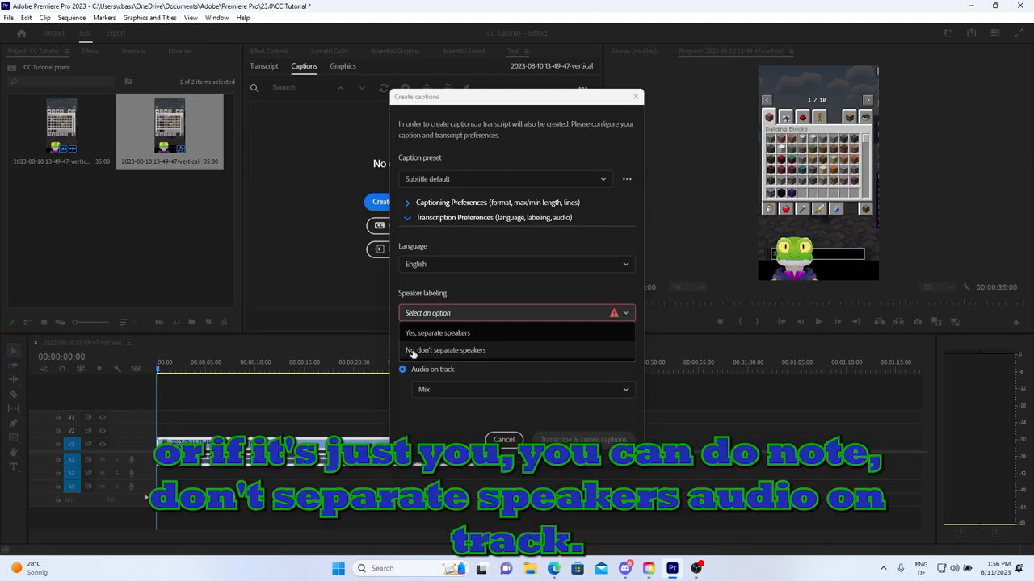
# Step: Transcribe the sequence and create captions without separating speakers, analysing the Mix audio track
pyautogui.click(444, 351)
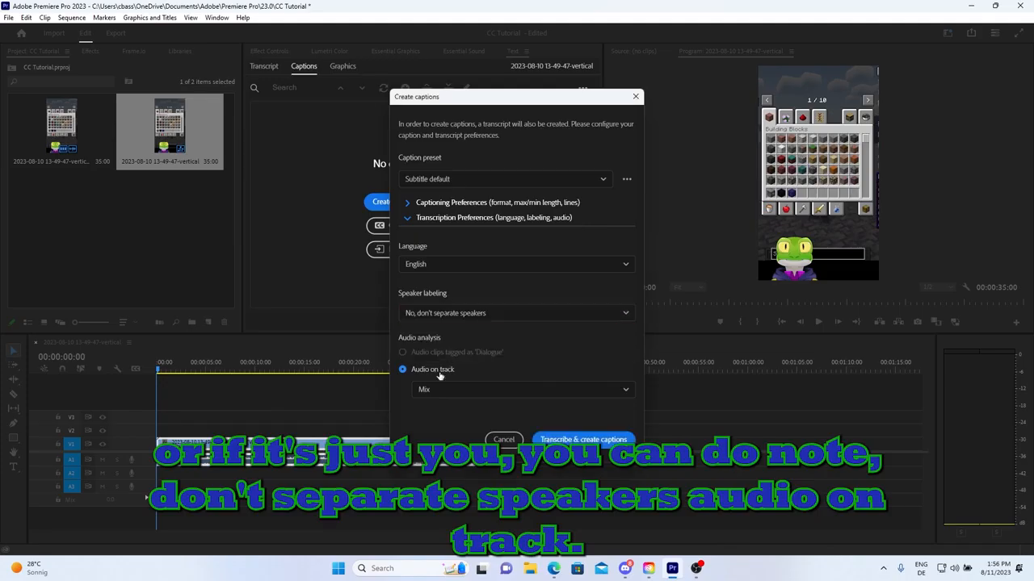
pyautogui.click(445, 390)
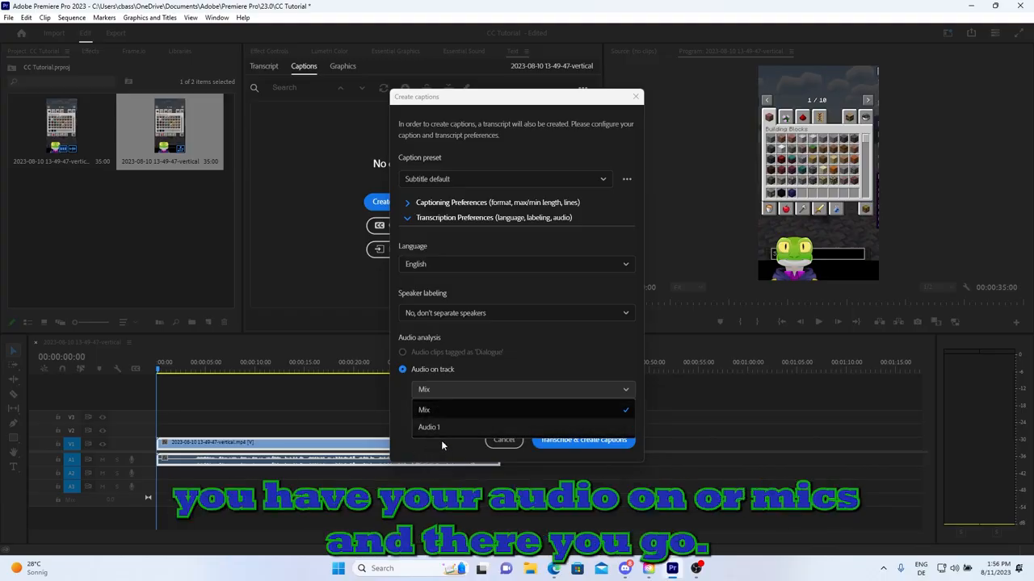
pyautogui.click(424, 411)
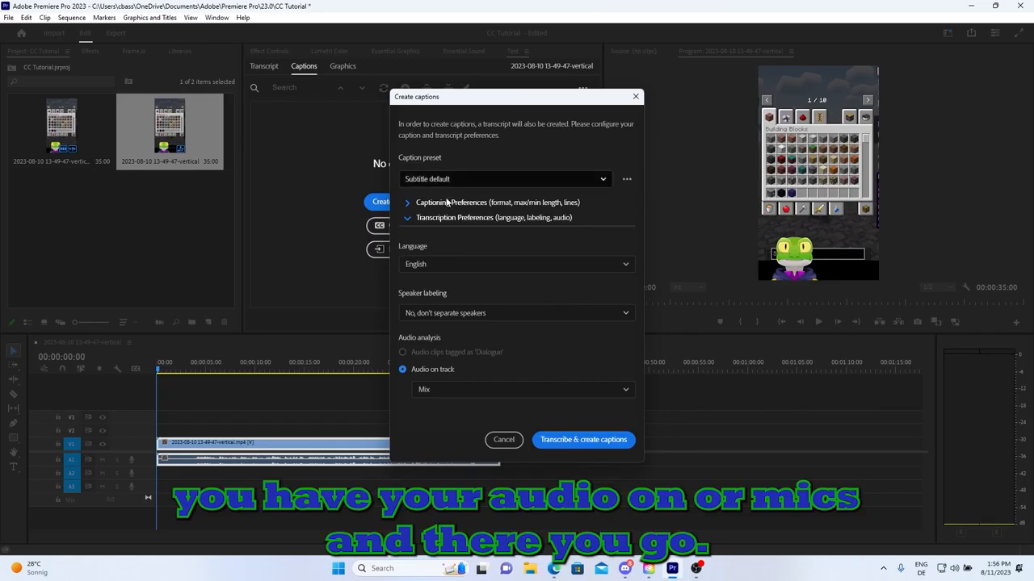
pyautogui.click(559, 441)
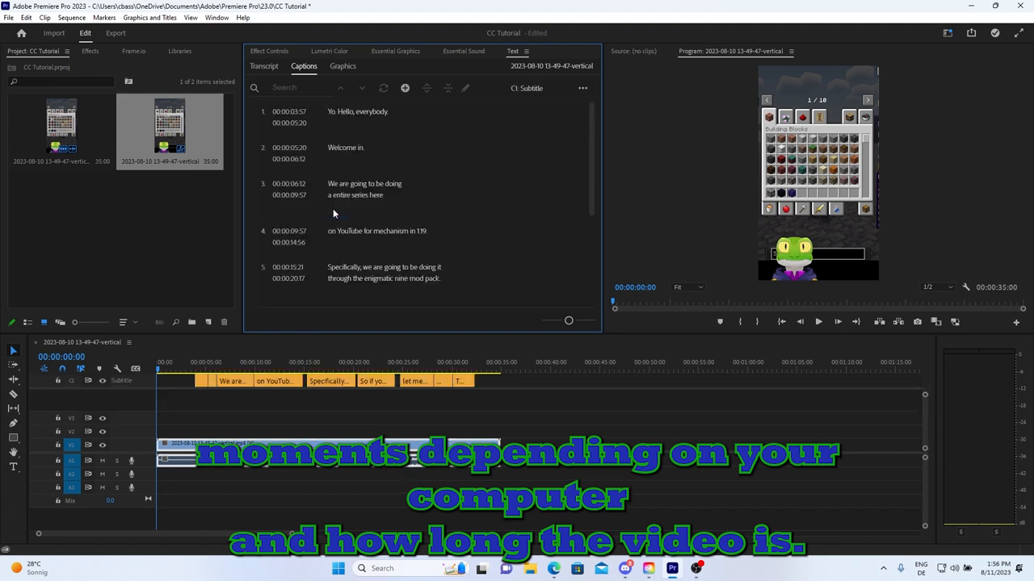
# Step: Preview the first caption in the video and read through the generated caption list for transcription errors
pyautogui.click(192, 370)
pyautogui.moveTo(192, 370)
pyautogui.mouseDown()
pyautogui.moveTo(330, 372)
pyautogui.moveTo(202, 371)
pyautogui.mouseUp()
pyautogui.scroll(-3, 360, 201)
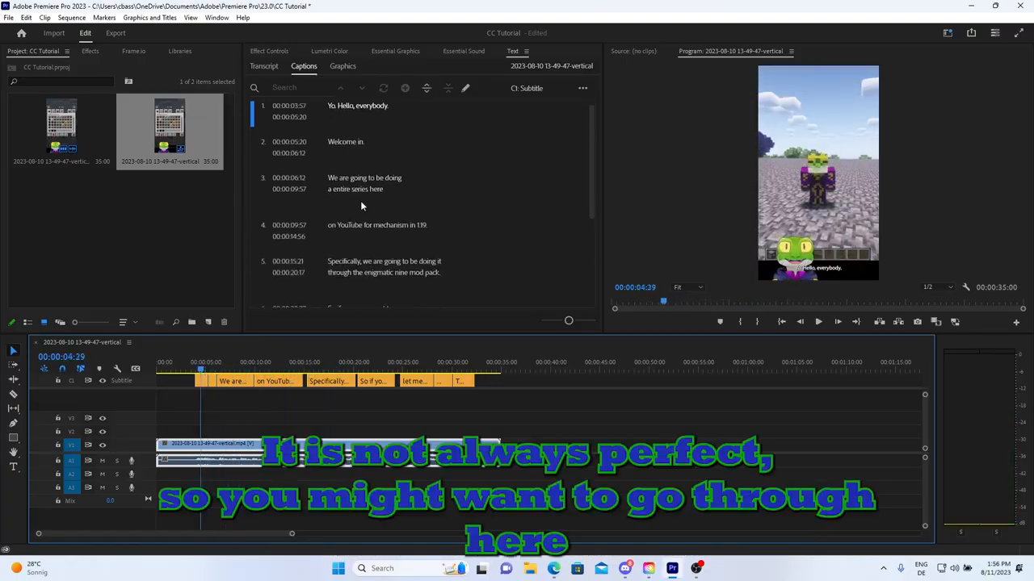
pyautogui.scroll(-2, 362, 207)
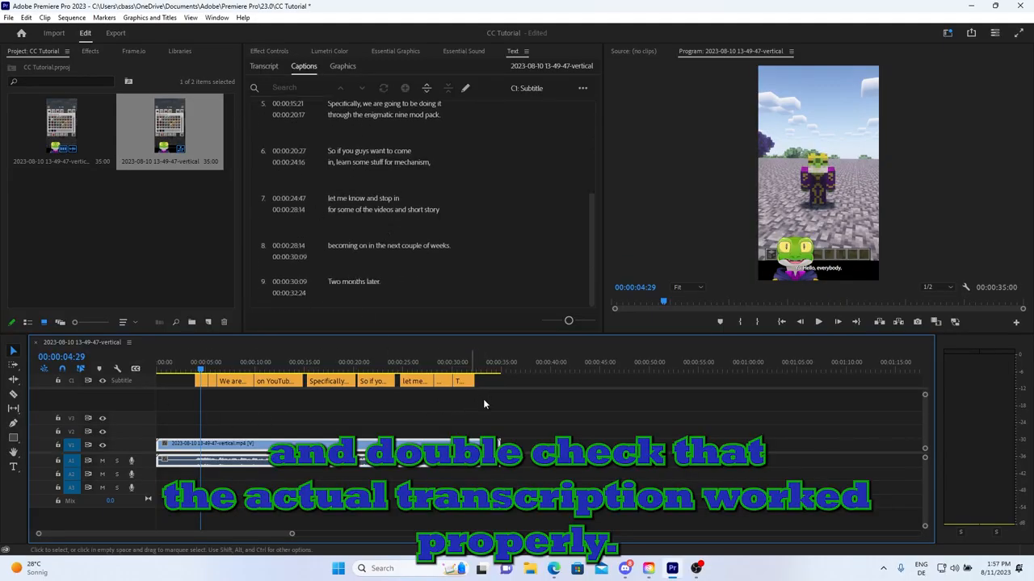
# Step: Select all caption clips on the subtitle track and dock the Program monitor as a wider, full-height panel beside the timeline
pyautogui.moveTo(517, 400); pyautogui.dragTo(146, 356)
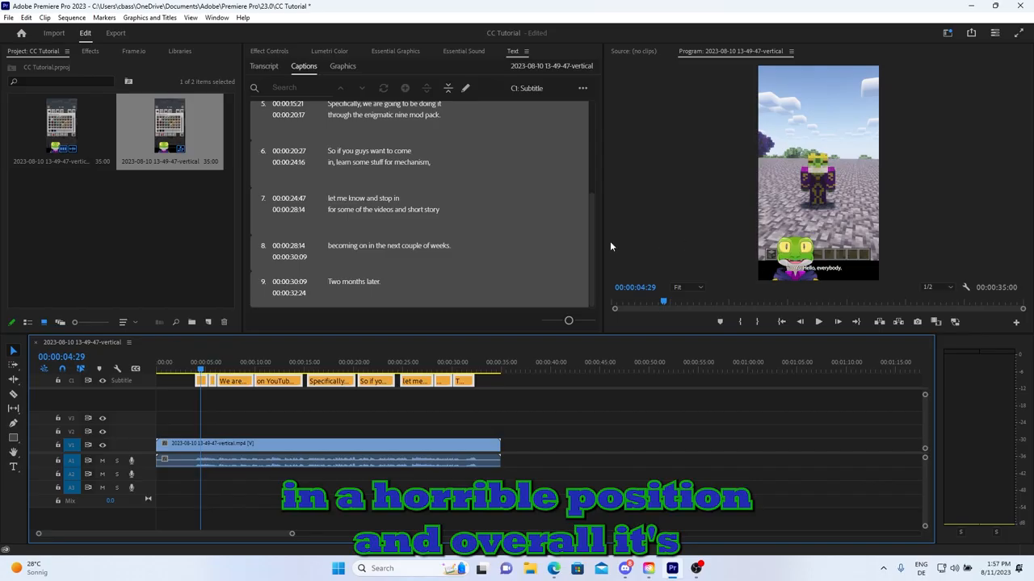
pyautogui.click(985, 216)
pyautogui.moveTo(840, 51); pyautogui.dragTo(1032, 247)
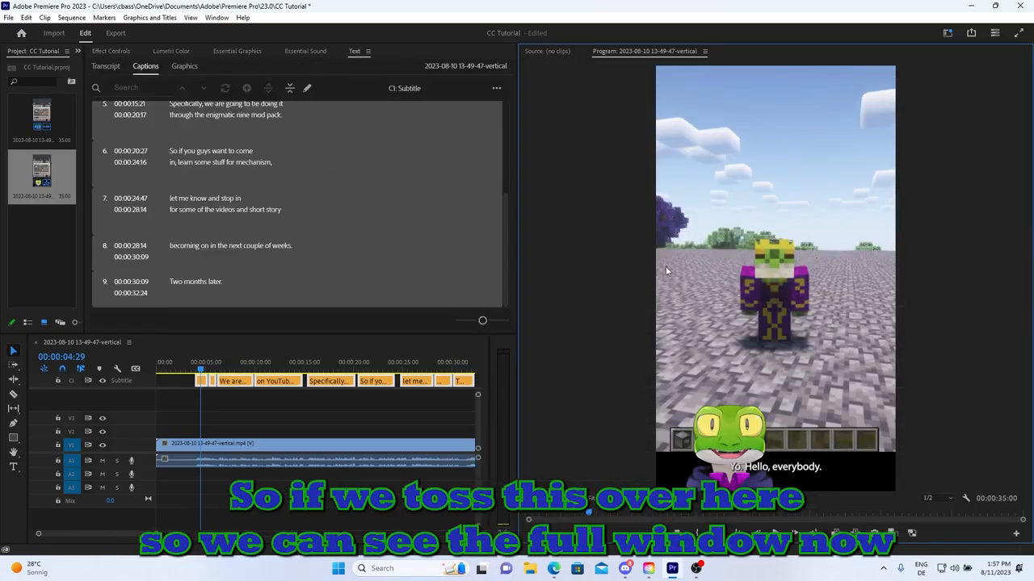
pyautogui.moveTo(518, 307); pyautogui.dragTo(715, 307)
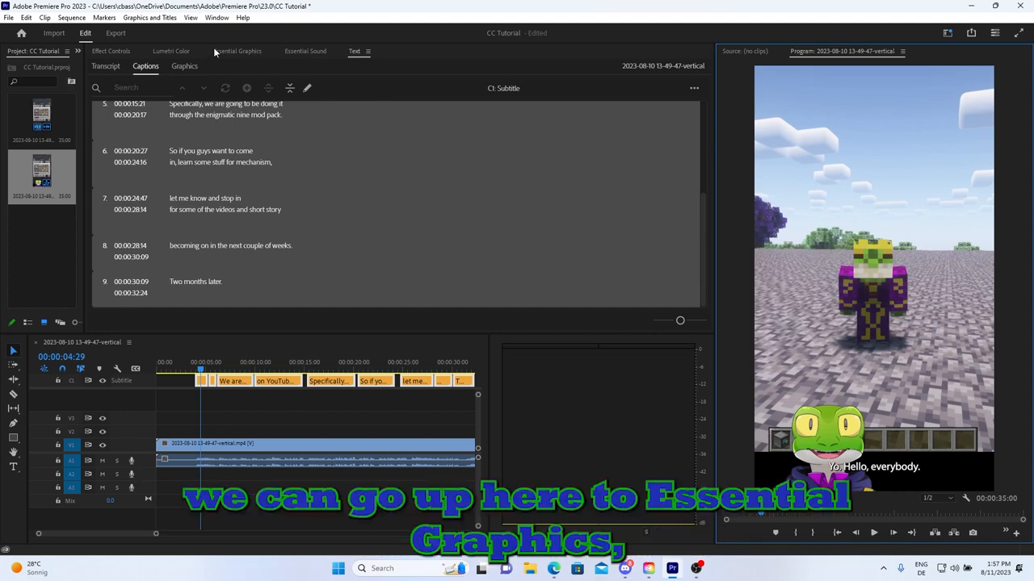
# Step: Set the selected captions' font to Impact and raise them to a vertical position of -436
pyautogui.click(236, 53)
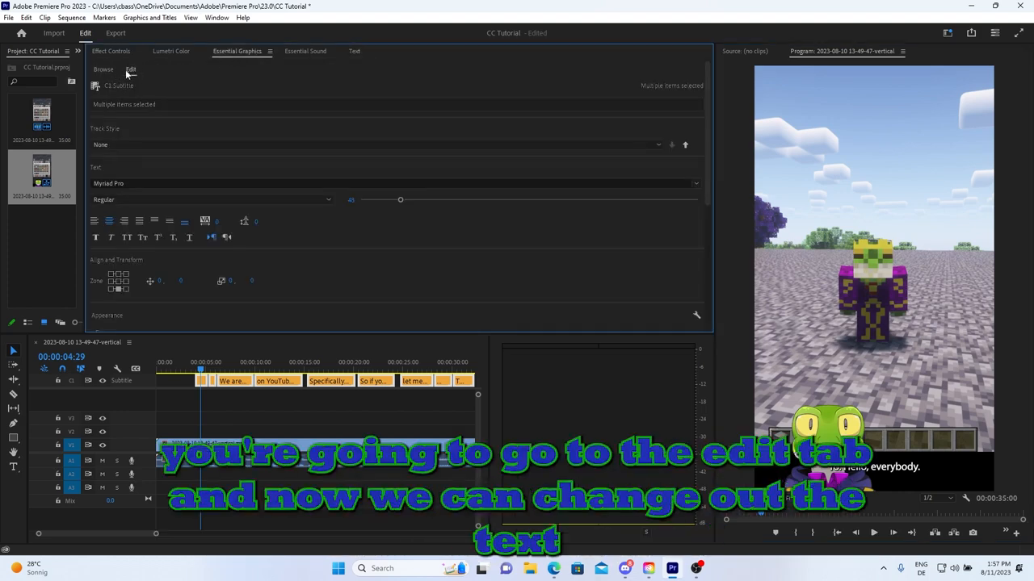
pyautogui.click(139, 183)
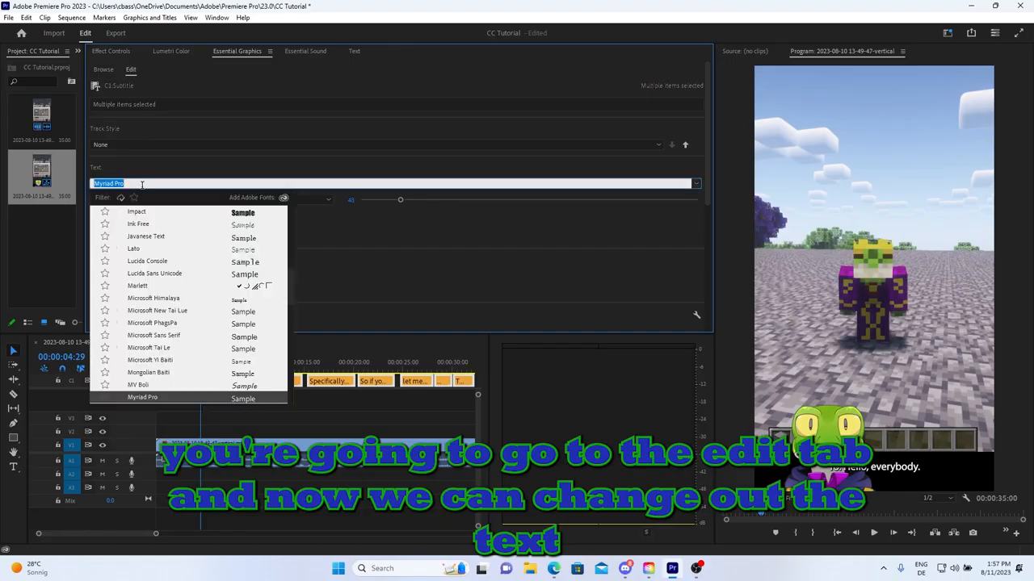
pyautogui.click(162, 212)
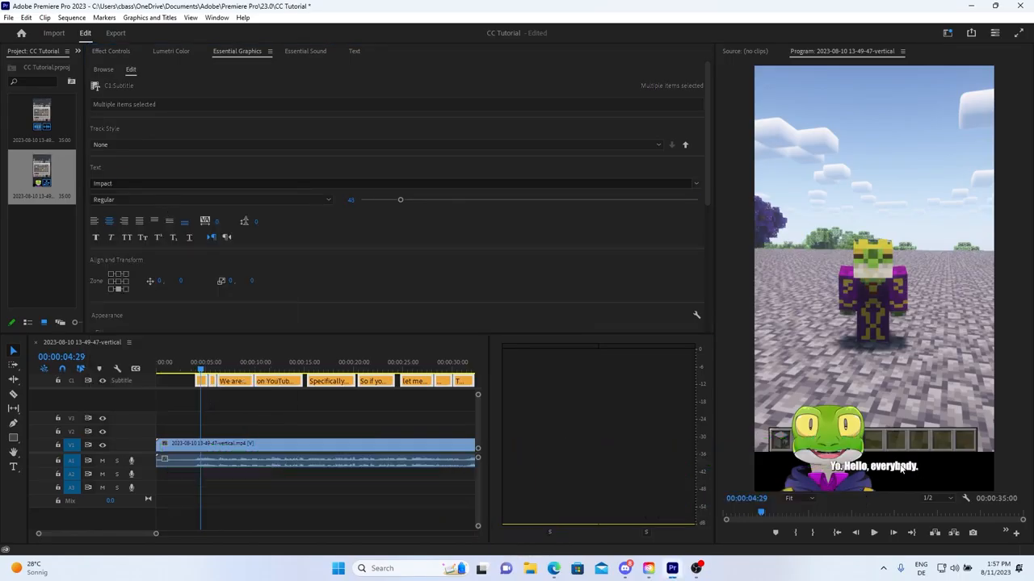
pyautogui.scroll(-1, 175, 265)
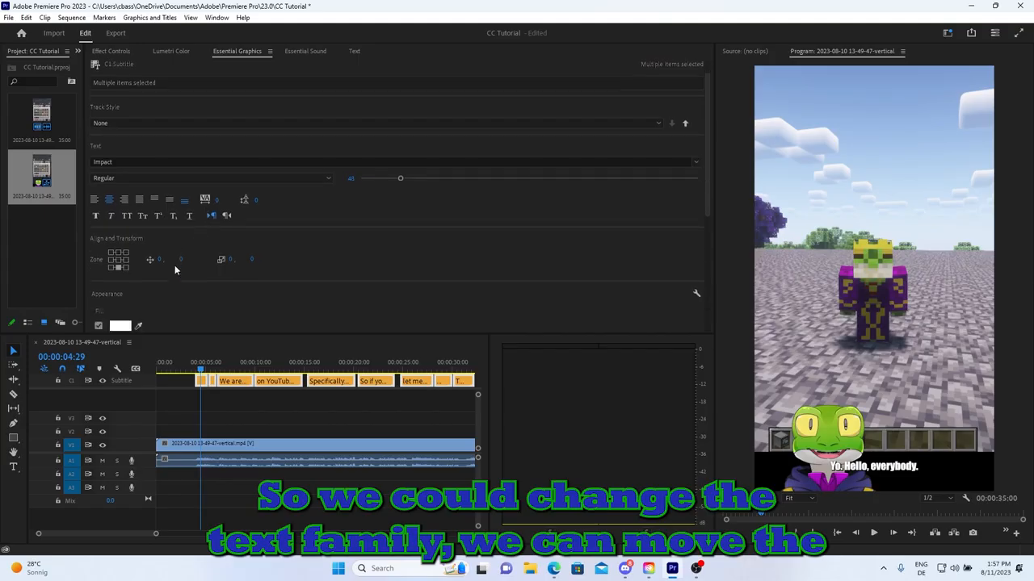
pyautogui.moveTo(181, 259); pyautogui.dragTo(8, 255)
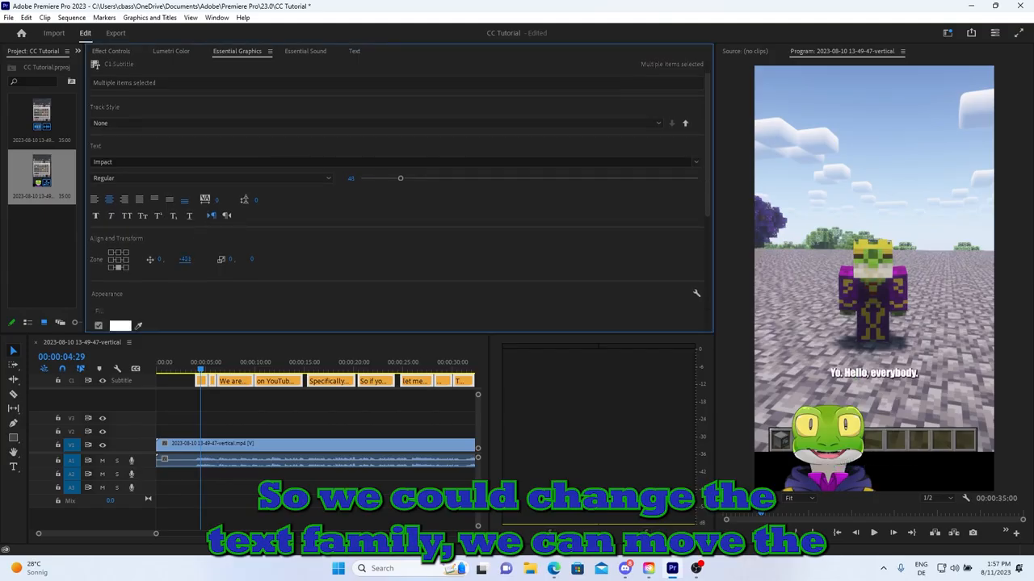
pyautogui.moveTo(185, 260)
pyautogui.mouseDown()
pyautogui.moveTo(237, 260)
pyautogui.moveTo(172, 259)
pyautogui.mouseUp()
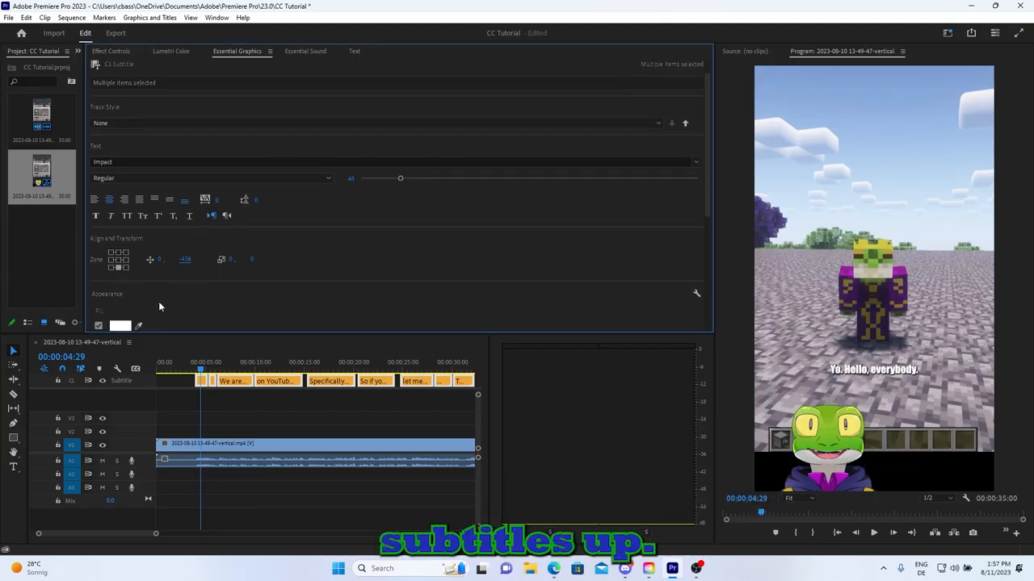
# Step: Enable a stroke on the captions, sampling the frog's green for the fill and its purple jacket for the stroke
pyautogui.scroll(-3, 159, 306)
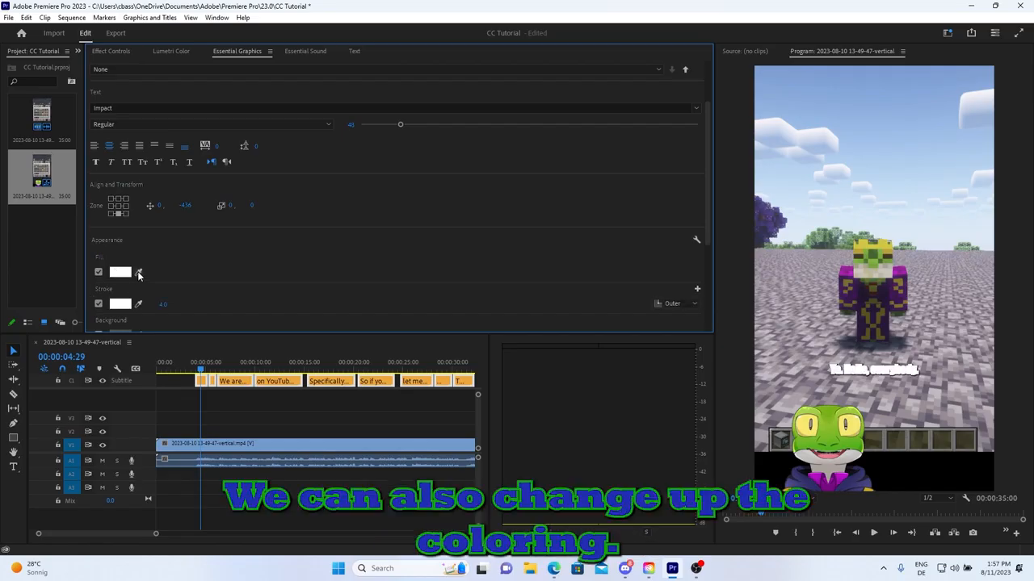
pyautogui.click(138, 274)
pyautogui.click(836, 435)
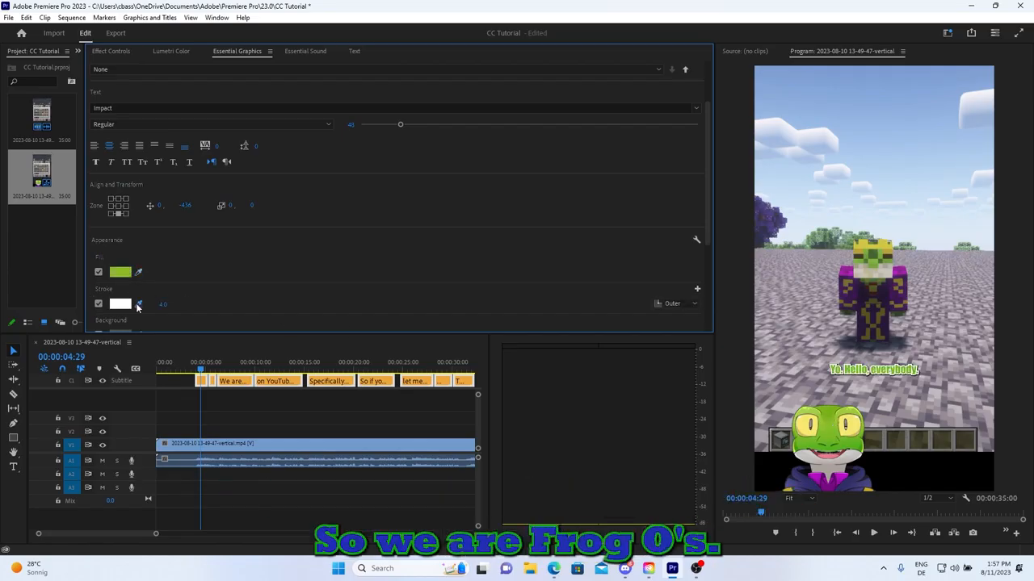
pyautogui.click(138, 305)
pyautogui.click(853, 480)
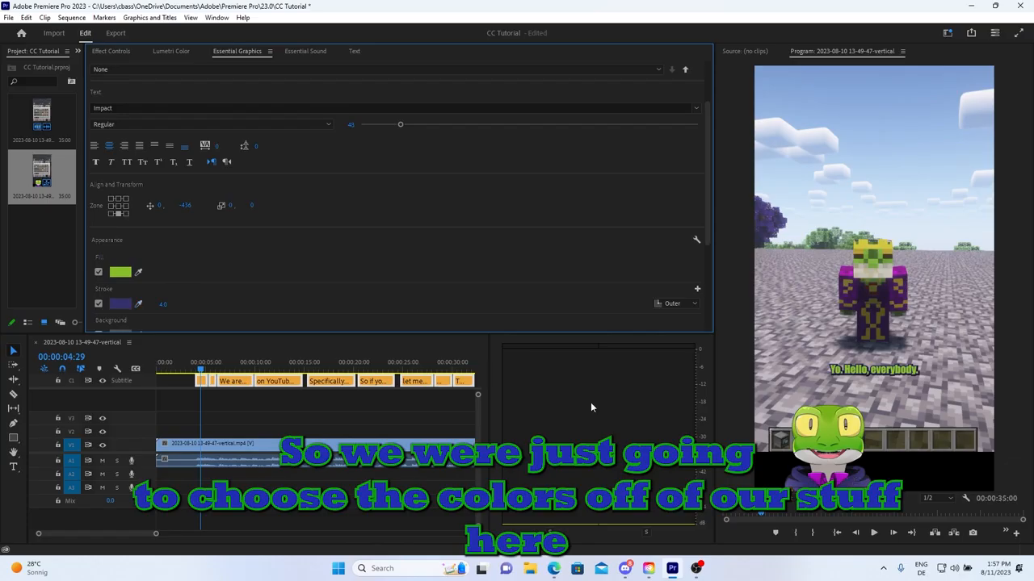
# Step: Set the captions' stroke width to 8
pyautogui.click(165, 304)
pyautogui.write('8')
pyautogui.press('Return')
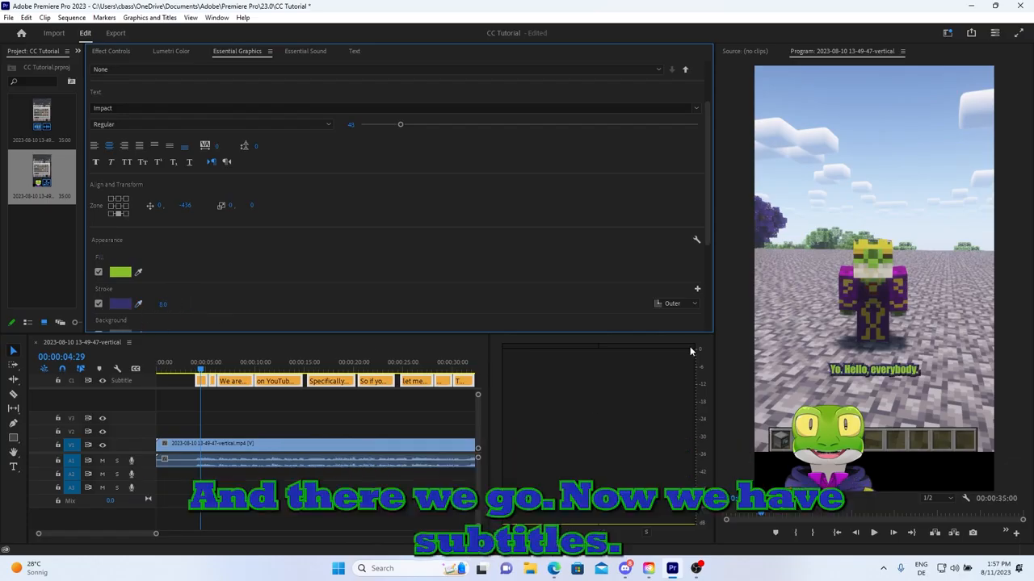
# Step: Play the sequence from the start to check the styled captions over the video
pyautogui.moveTo(191, 373); pyautogui.dragTo(159, 370)
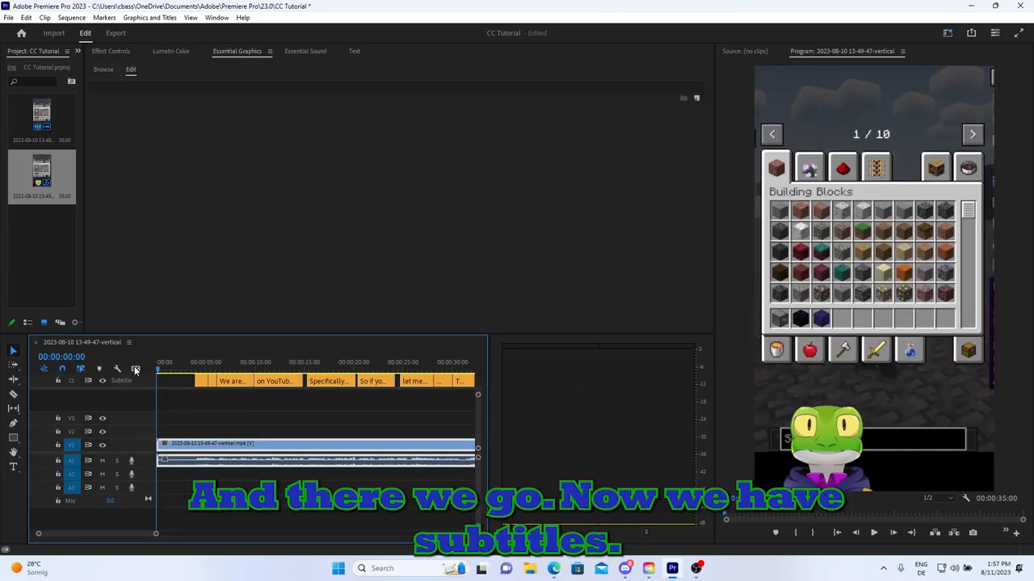
pyautogui.press('space')
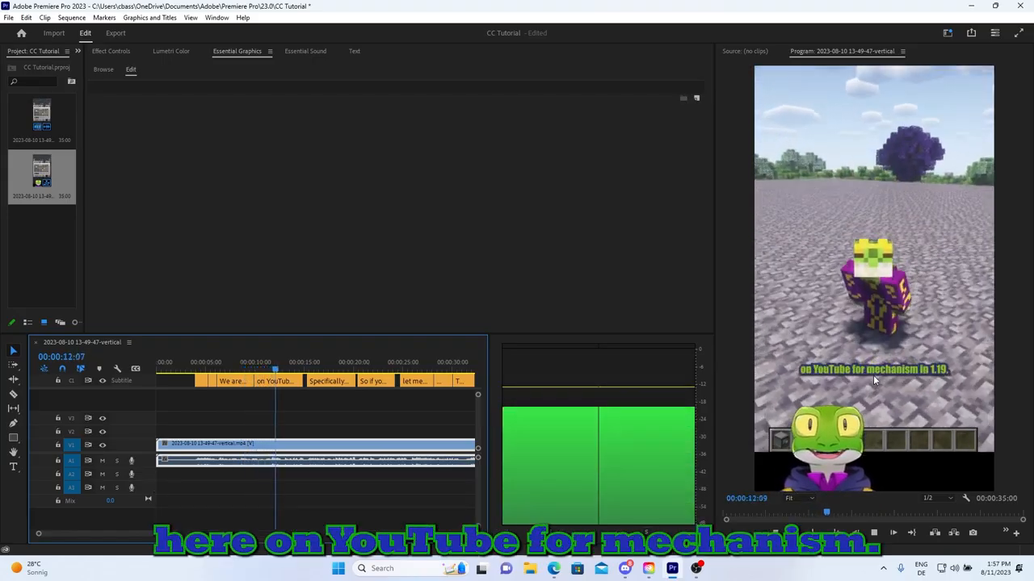
pyautogui.press('space')
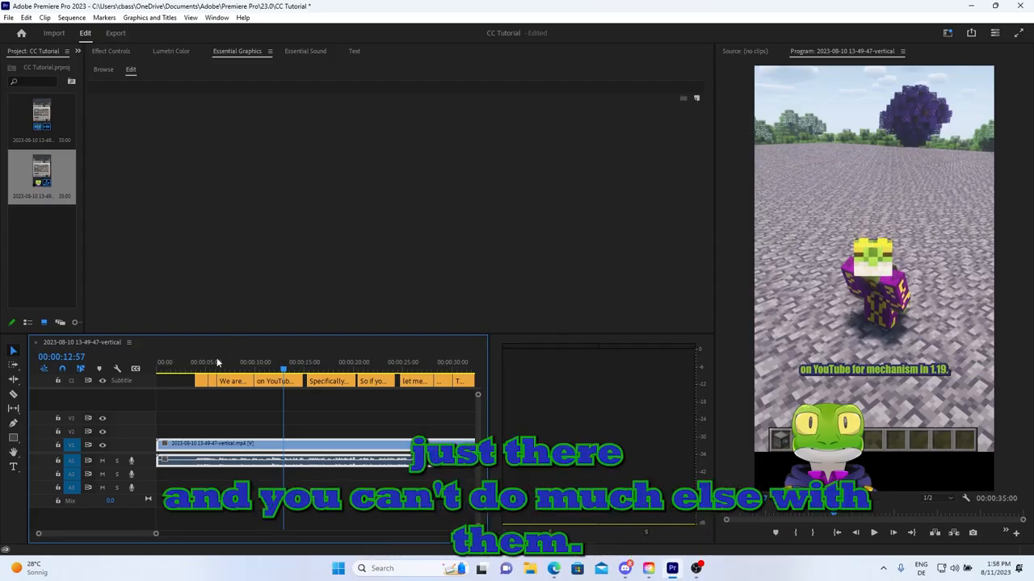
# Step: Select every caption on the subtitle track and upgrade them to graphics
pyautogui.moveTo(152, 534); pyautogui.dragTo(180, 535)
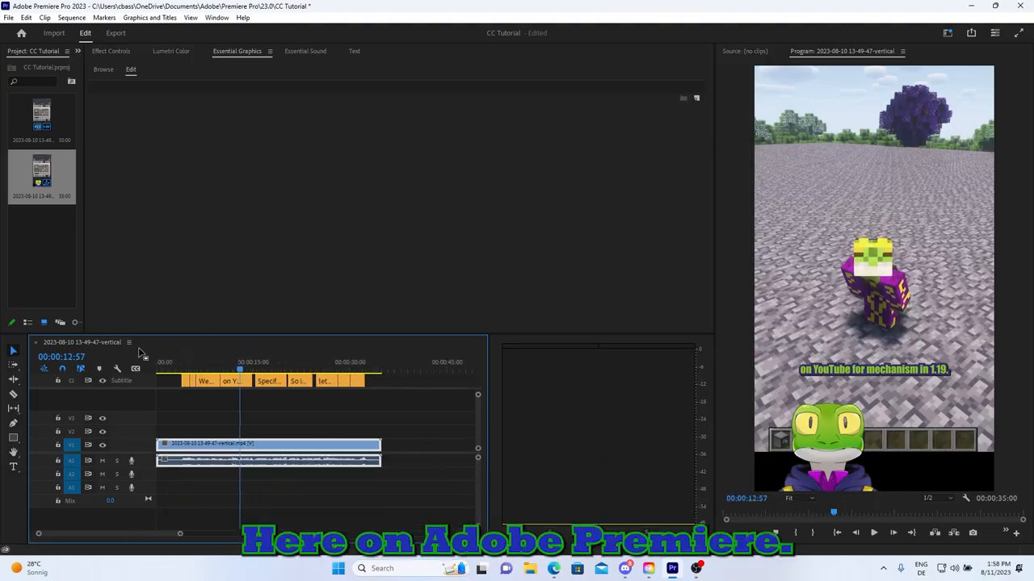
pyautogui.moveTo(406, 399); pyautogui.dragTo(156, 373)
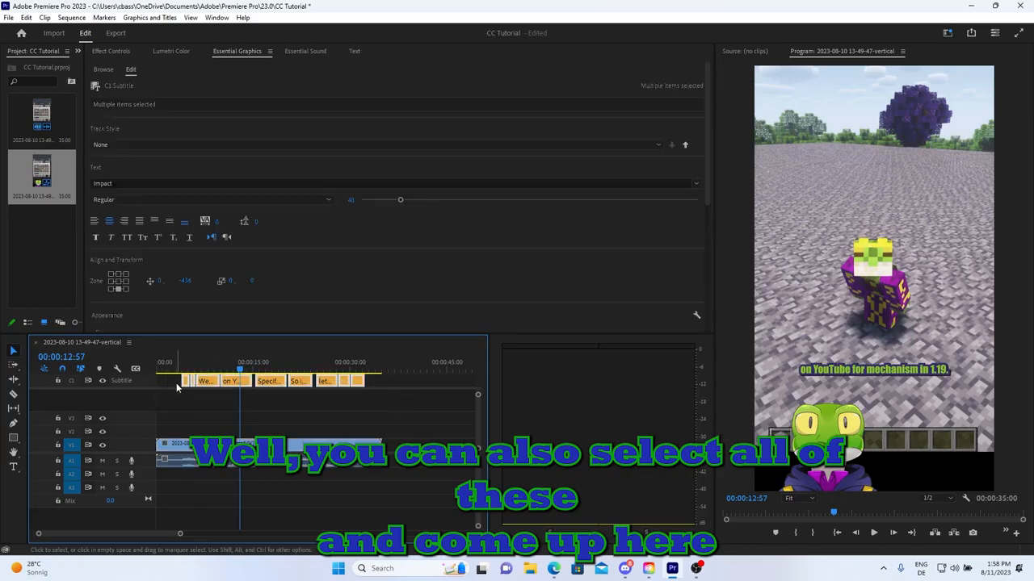
pyautogui.click(147, 17)
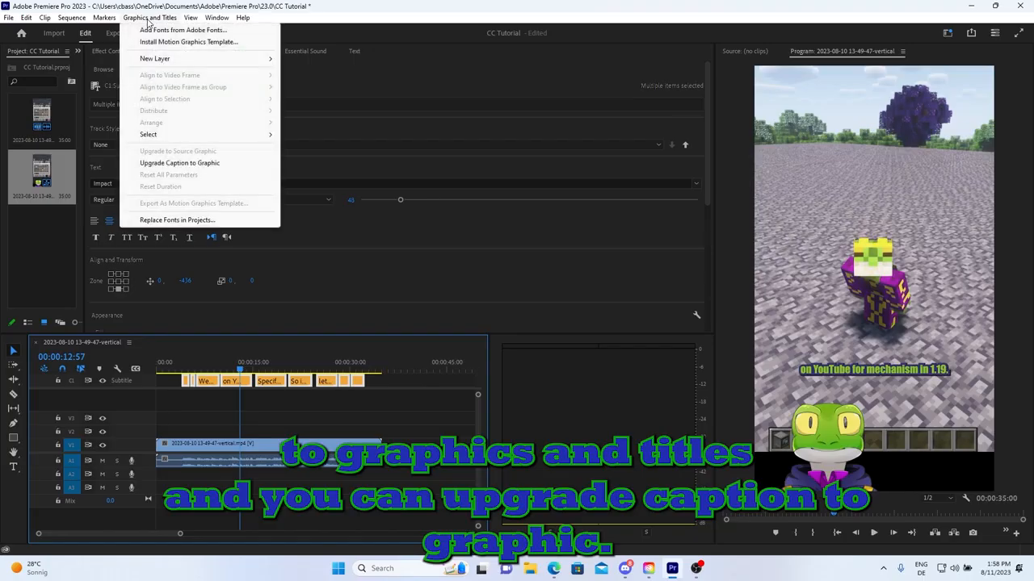
pyautogui.click(162, 163)
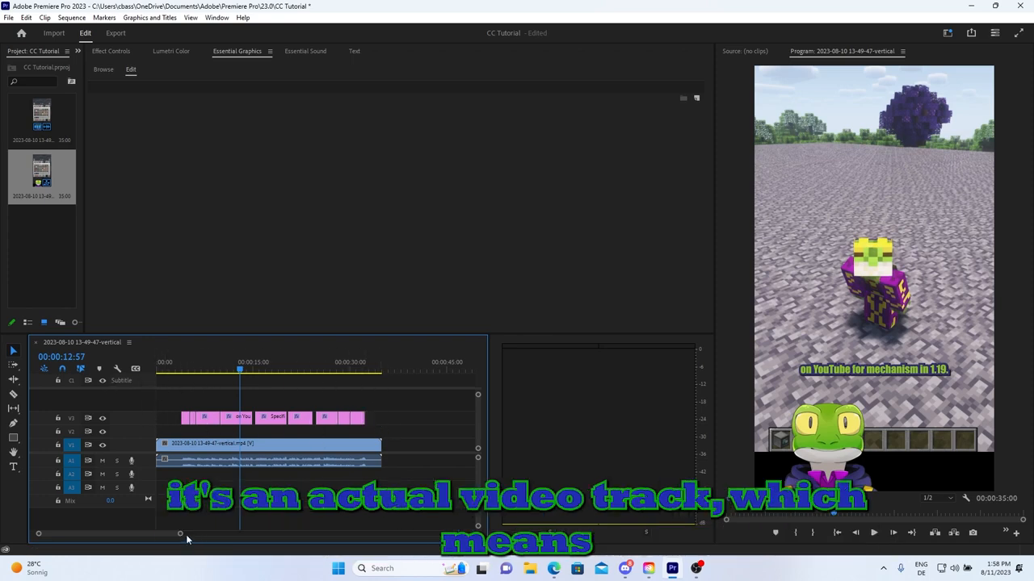
# Step: Cut the V1 video clip at the start of the first caption graphic and ripple delete the opening segment
pyautogui.moveTo(181, 534); pyautogui.dragTo(73, 533)
pyautogui.click(19, 395)
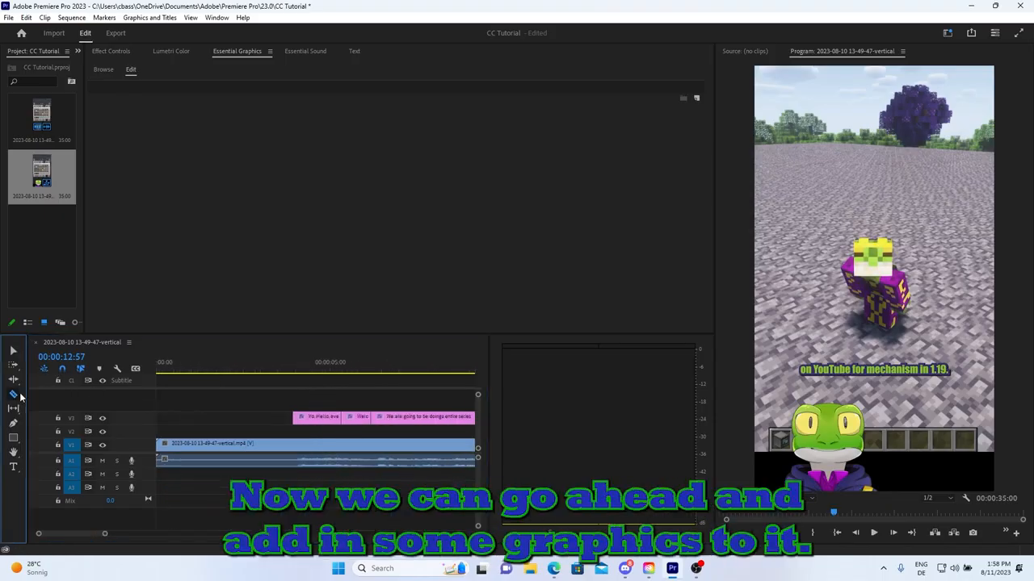
pyautogui.click(294, 445)
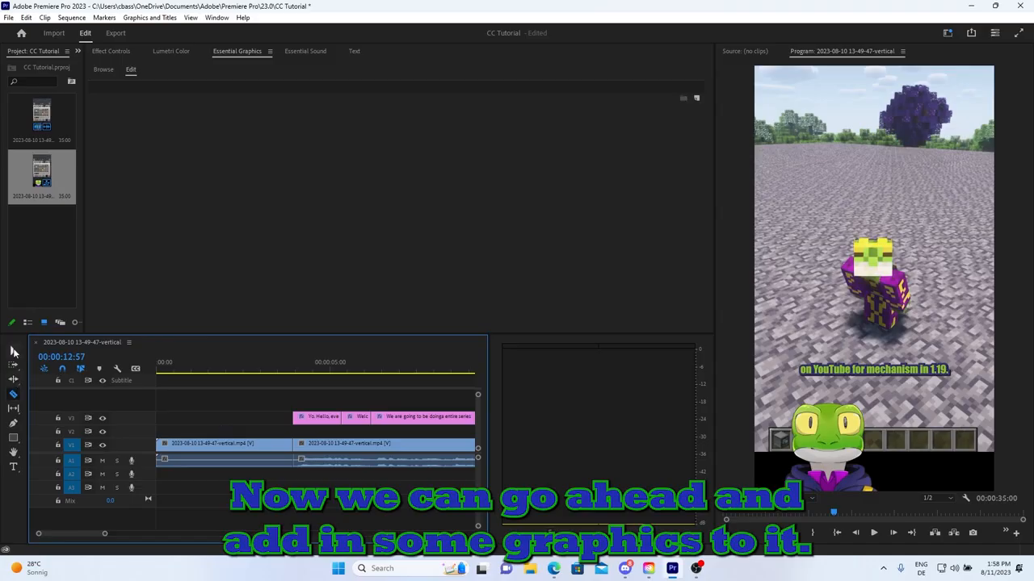
pyautogui.click(14, 351)
pyautogui.click(205, 445)
pyautogui.hotkey('shift', 'Delete')
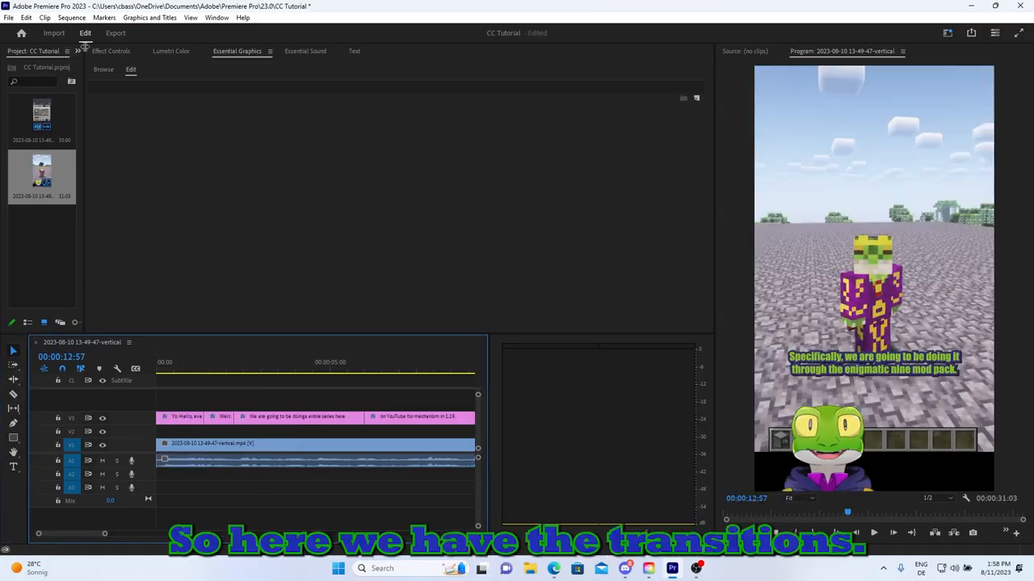
# Step: Apply the Wipe video transition to the start of the first caption graphic on V3
pyautogui.moveTo(86, 58); pyautogui.dragTo(213, 66)
pyautogui.click(90, 51)
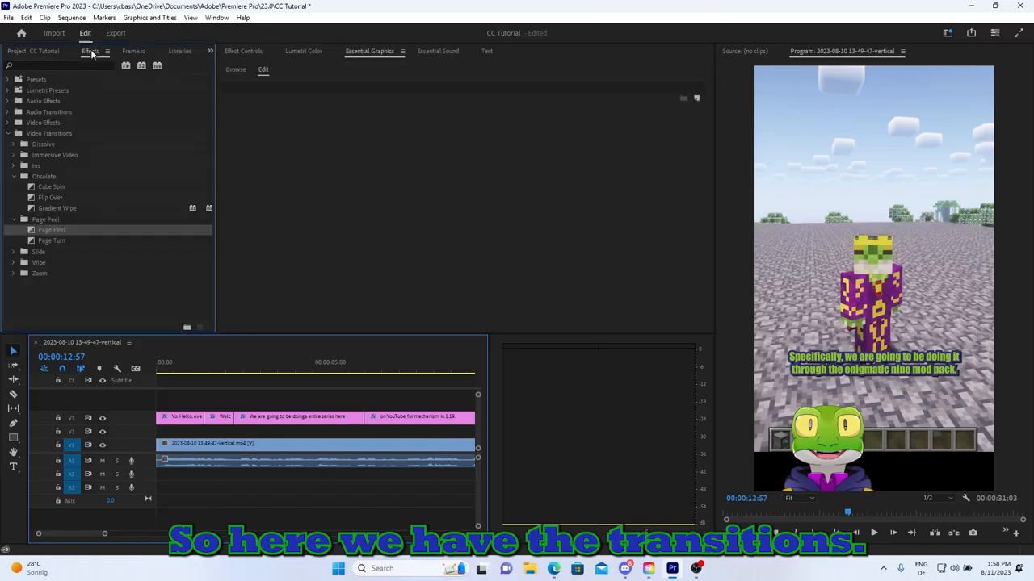
pyautogui.click(14, 220)
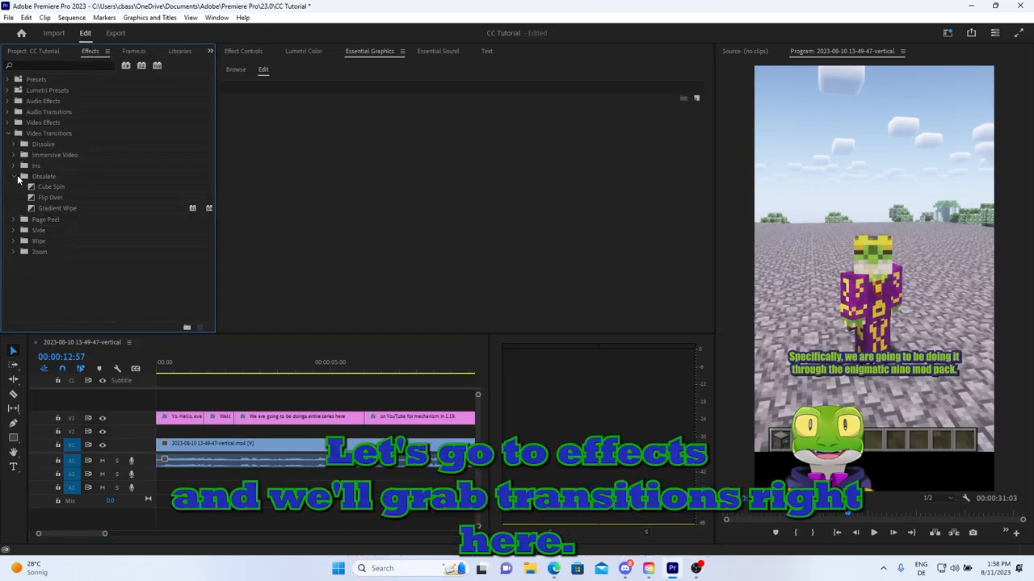
pyautogui.click(13, 177)
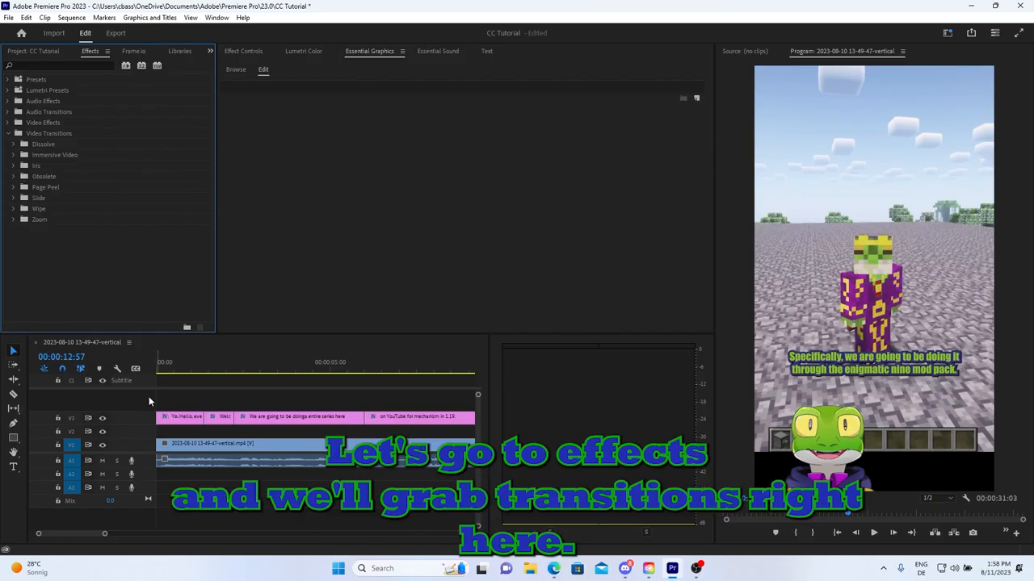
pyautogui.click(13, 210)
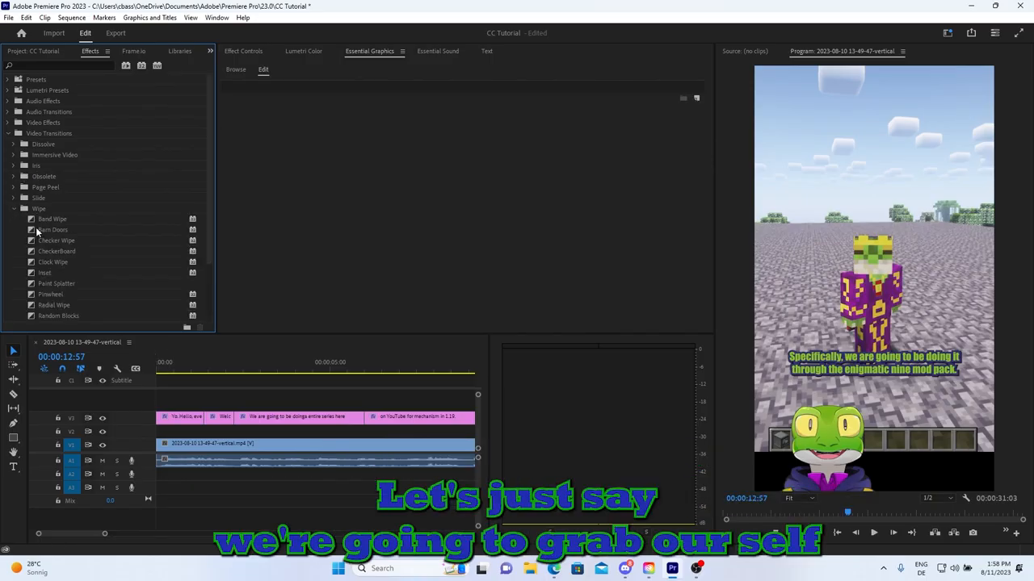
pyautogui.scroll(-2, 40, 226)
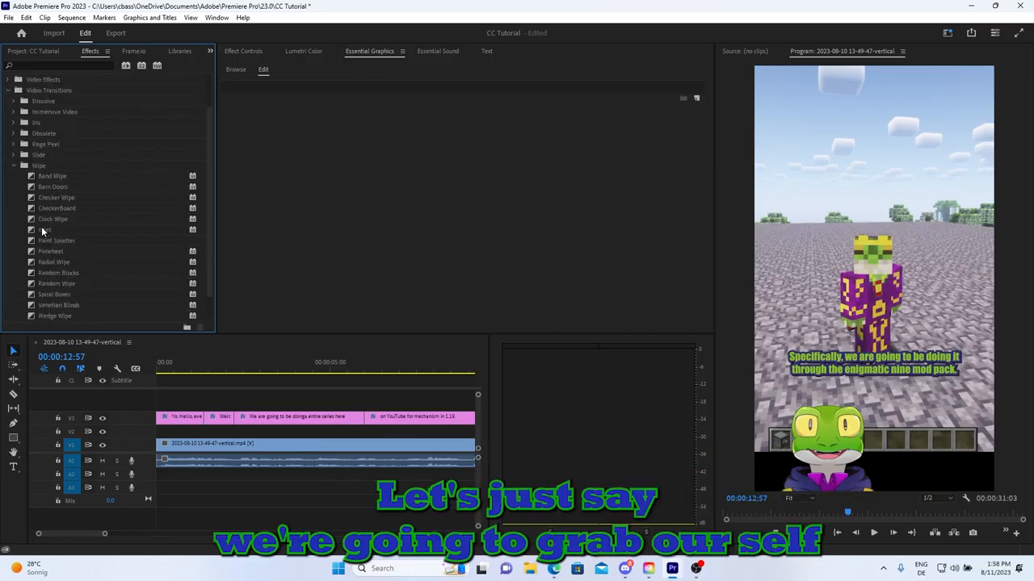
pyautogui.scroll(-1, 42, 232)
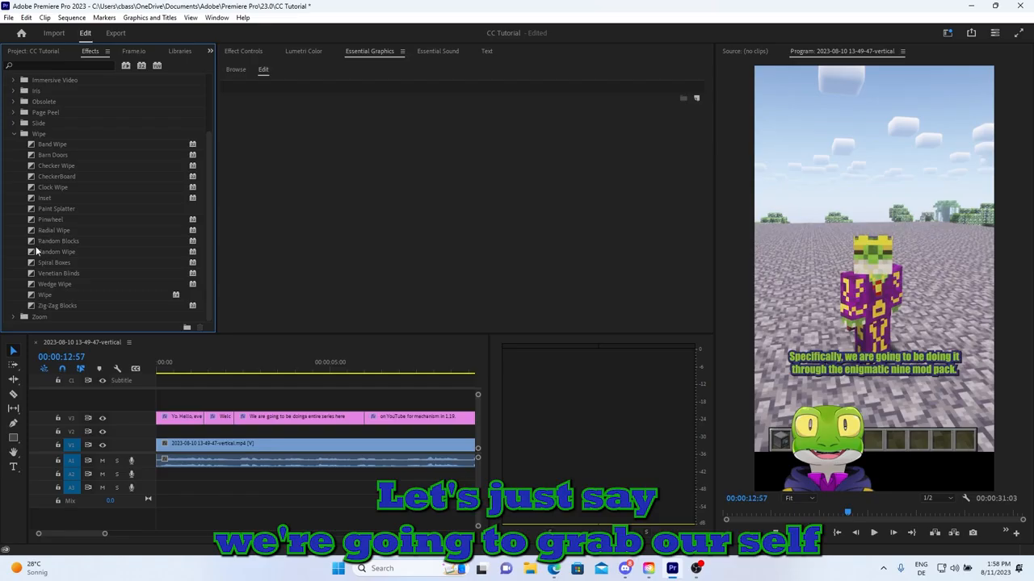
pyautogui.moveTo(42, 295); pyautogui.dragTo(164, 418)
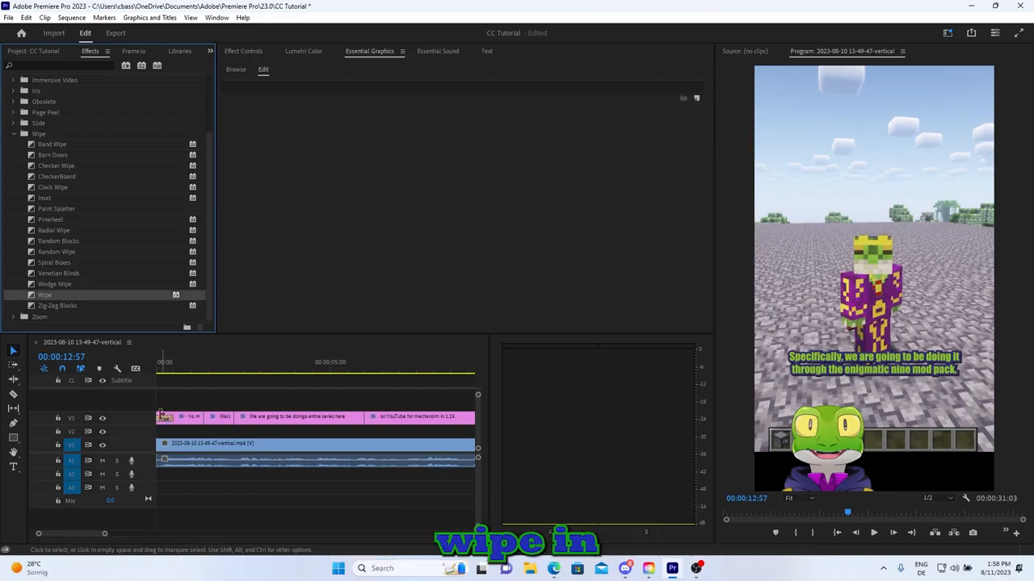
# Step: Add Slide, Split and Whip transitions, in that order, at the next three cuts between caption graphics on V3
pyautogui.click(13, 123)
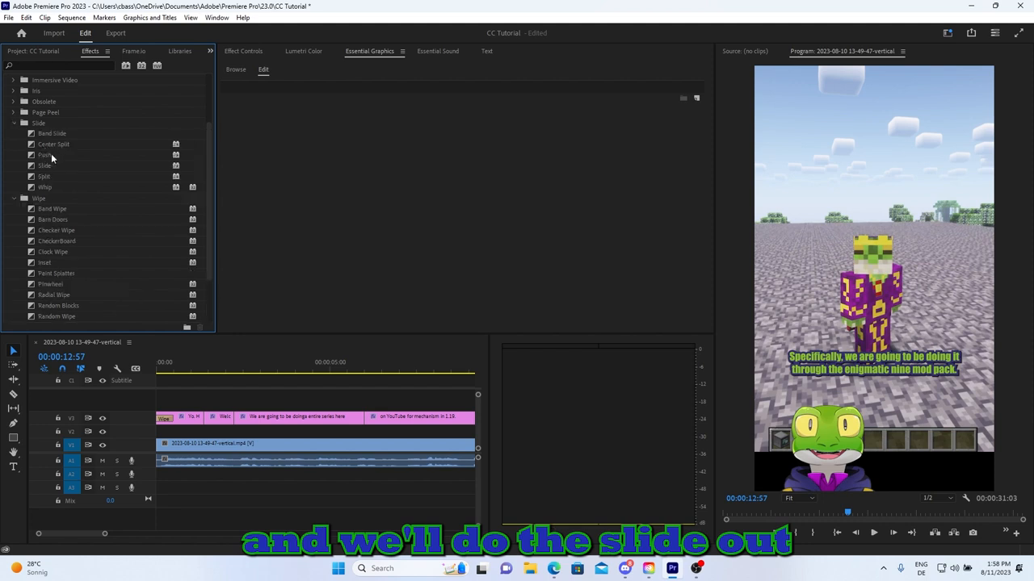
pyautogui.moveTo(44, 166); pyautogui.dragTo(206, 425)
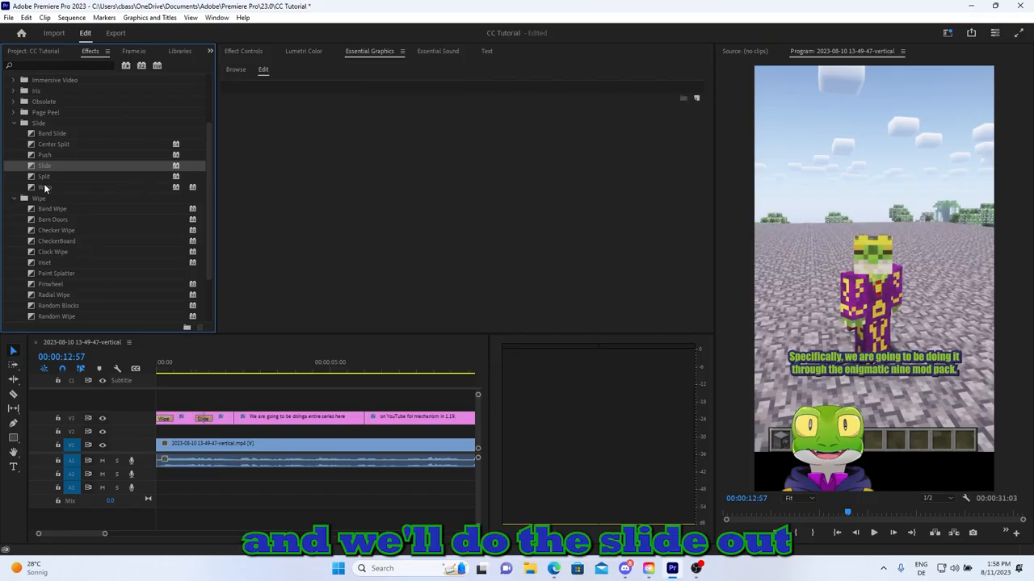
pyautogui.moveTo(40, 176); pyautogui.dragTo(234, 418)
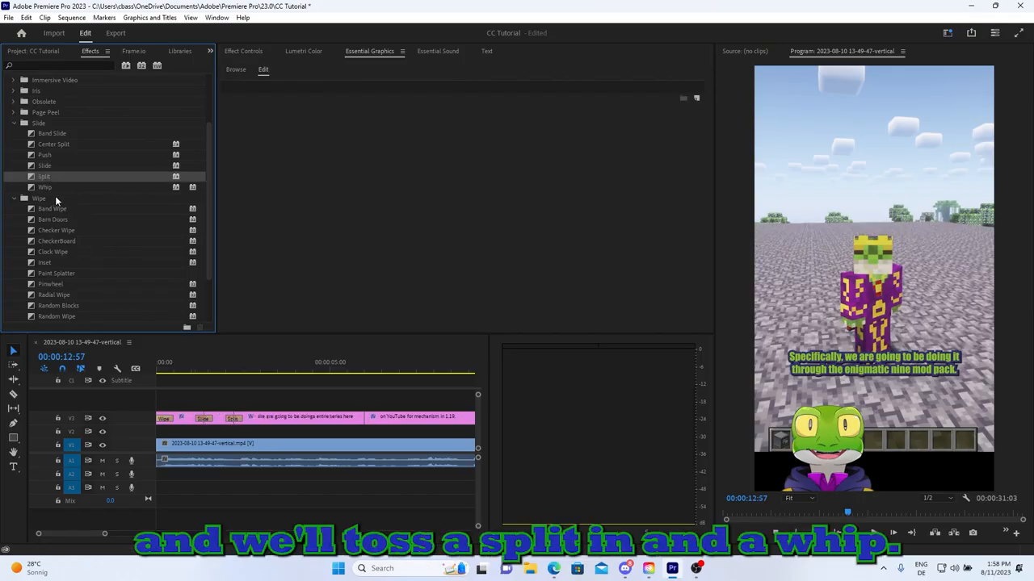
pyautogui.moveTo(45, 187); pyautogui.dragTo(365, 420)
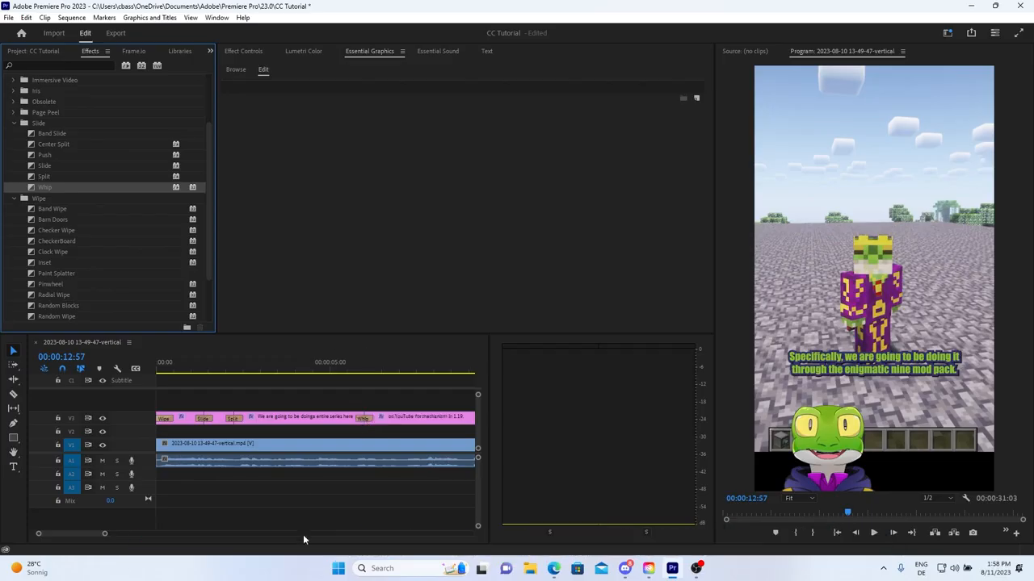
# Step: Play the sequence from the start to check the caption transitions
pyautogui.click(157, 368)
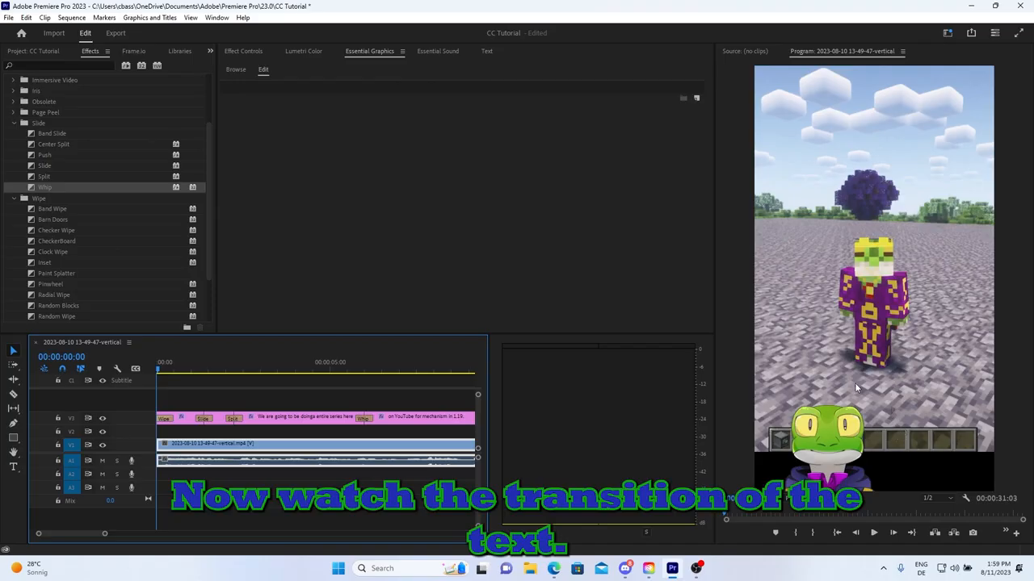
pyautogui.press('space')
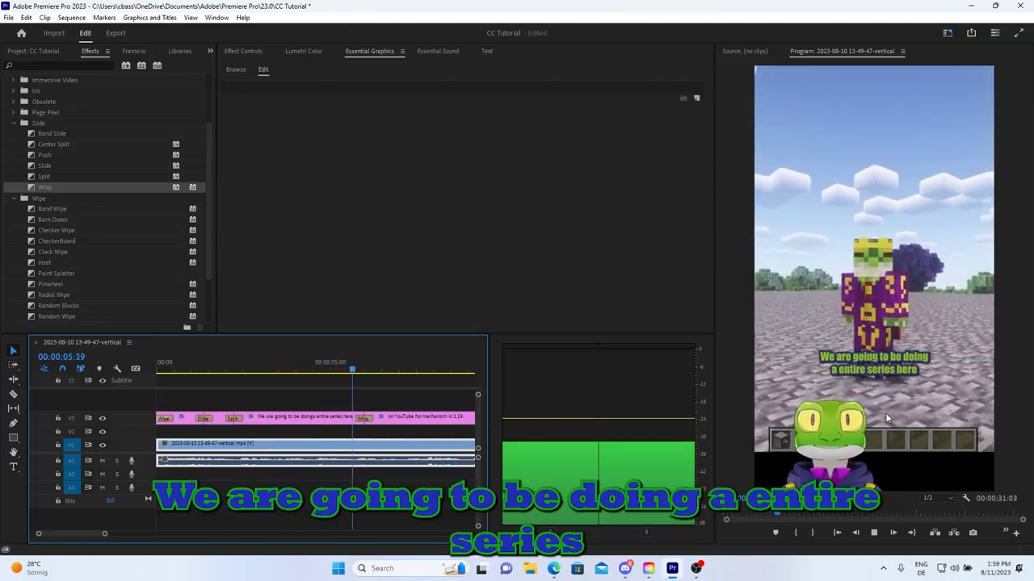
pyautogui.press('space')
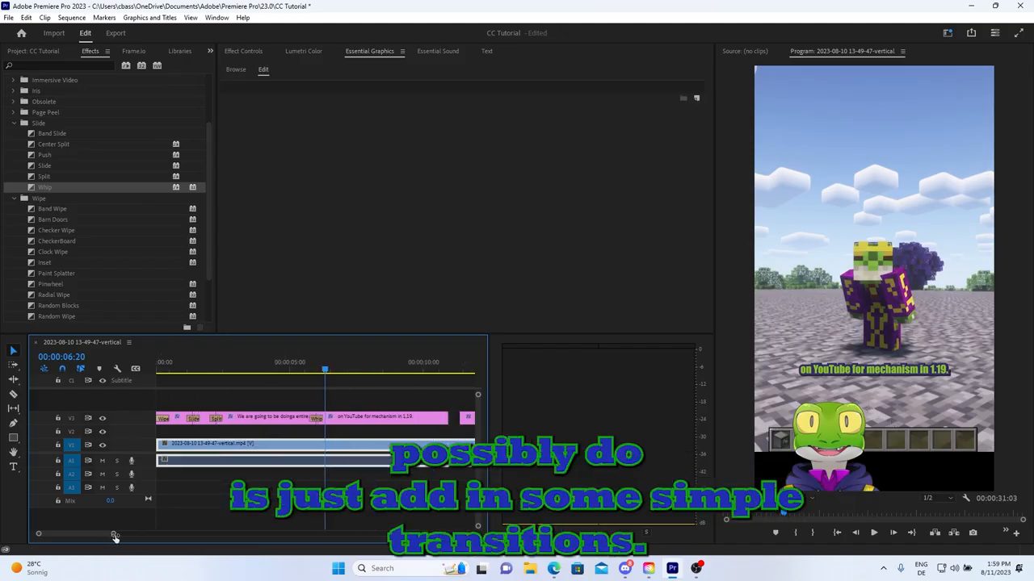
# Step: Select all the caption graphics on V3 and examine which graphics, text, sound, colour and effect settings they offer
pyautogui.moveTo(105, 534); pyautogui.dragTo(174, 534)
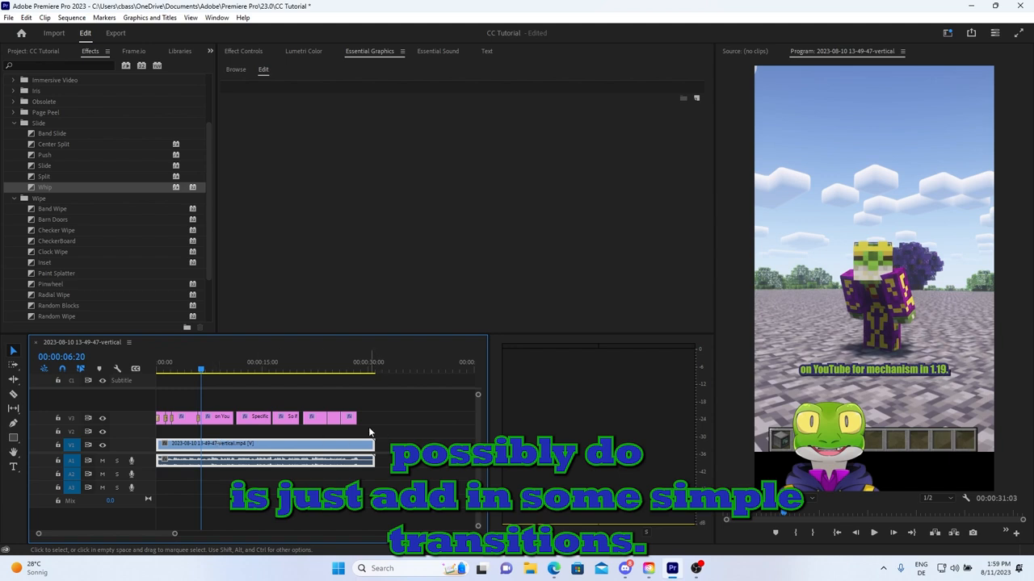
pyautogui.moveTo(369, 433); pyautogui.dragTo(160, 398)
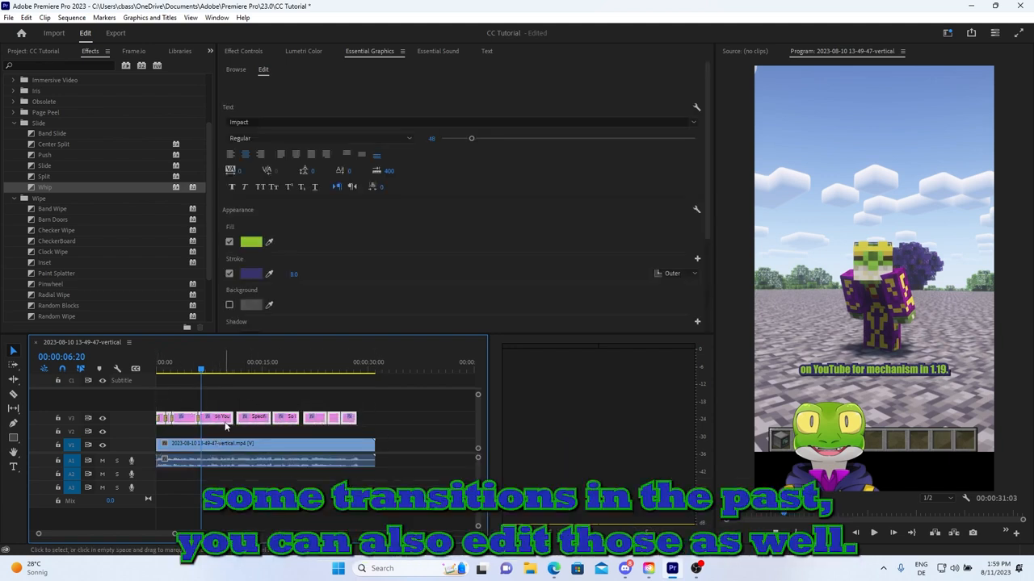
pyautogui.click(242, 411)
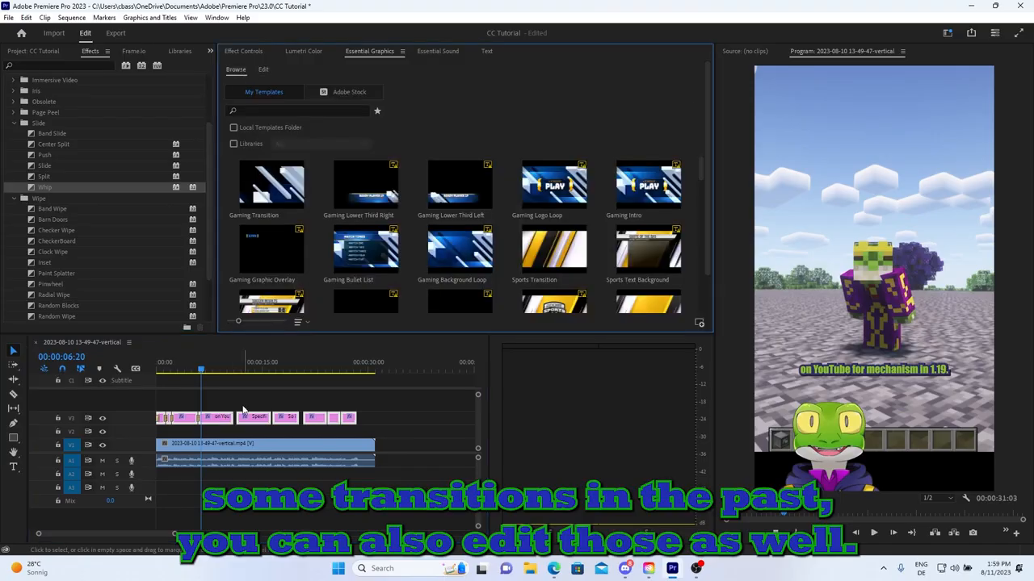
pyautogui.click(191, 418)
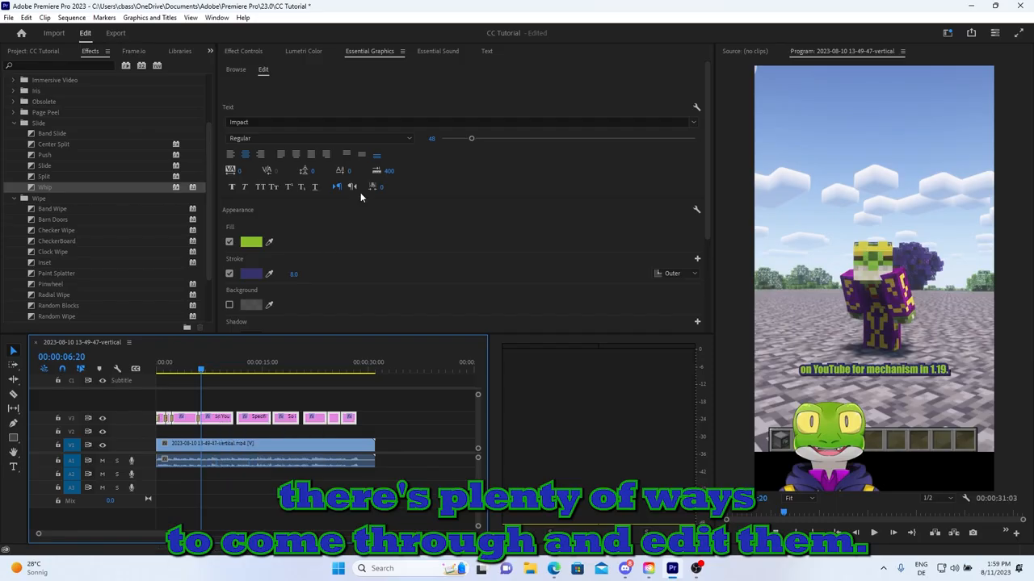
pyautogui.click(486, 52)
pyautogui.click(438, 52)
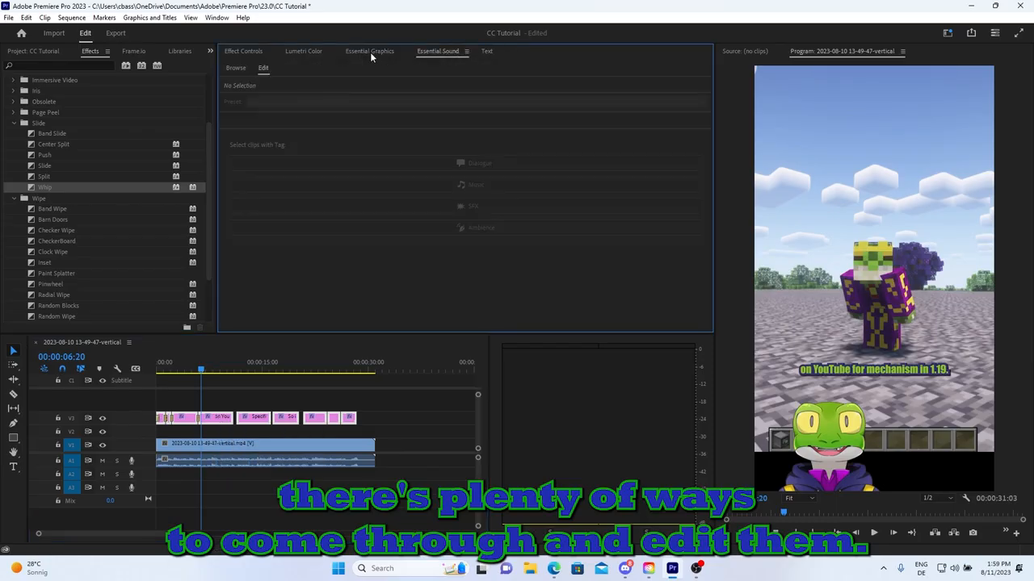
pyautogui.click(315, 51)
pyautogui.click(242, 52)
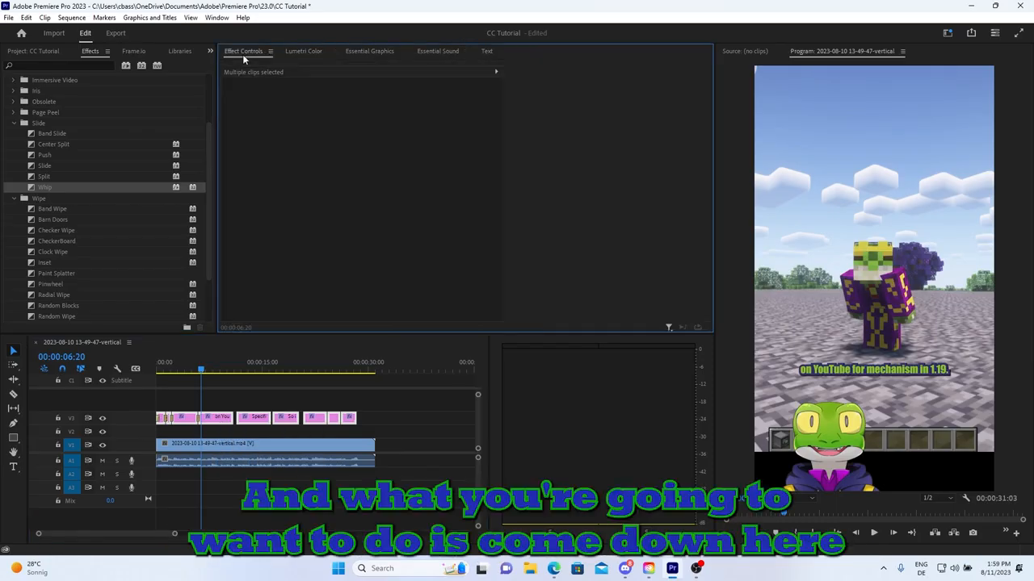
# Step: Select the text of the "on YouTube for mechanism in 1.19." caption graphic and examine its source text and appearance settings
pyautogui.click(217, 417)
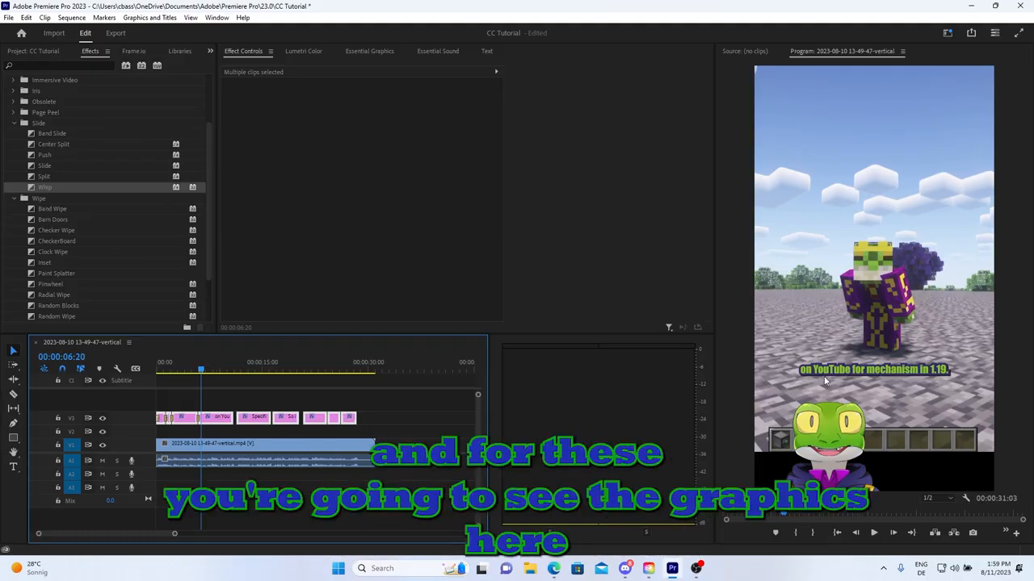
pyautogui.doubleClick(826, 369)
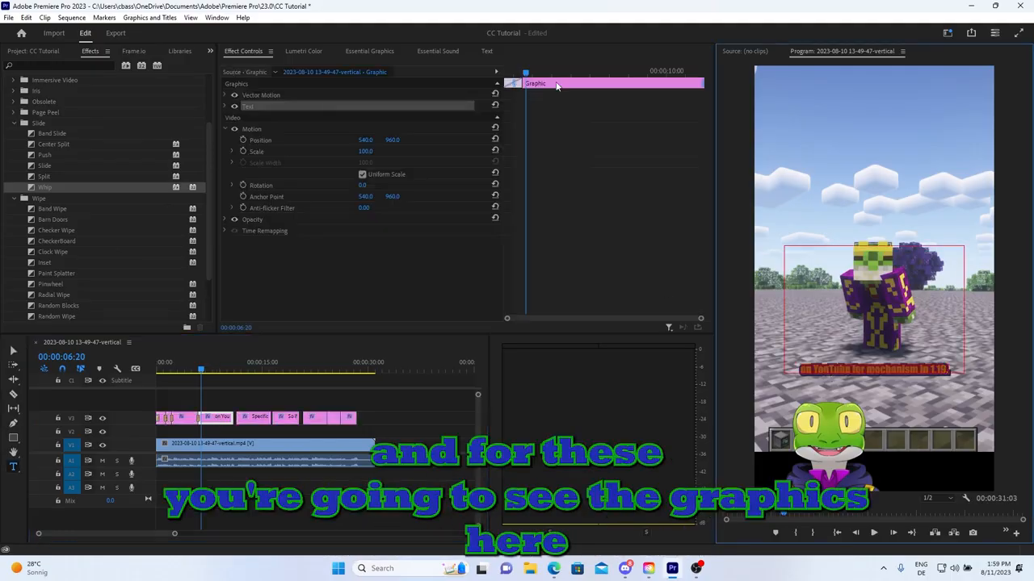
pyautogui.click(228, 105)
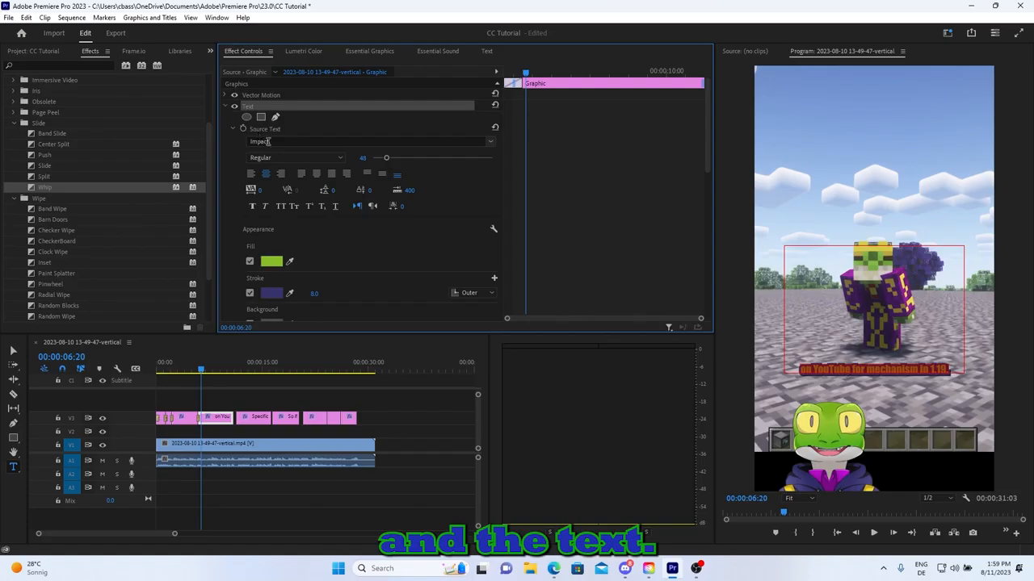
pyautogui.scroll(-2, 299, 292)
pyautogui.scroll(2, 298, 292)
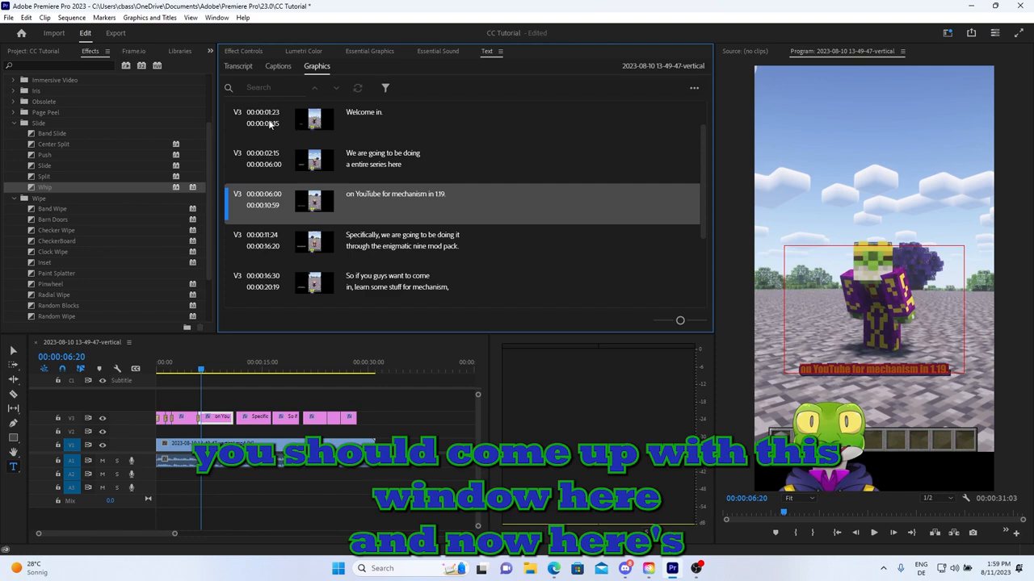
# Step: Look through the list of caption graphics and their editable text, including "becoming on in the next couple of weeks." and "Two months later."
pyautogui.scroll(1, 349, 178)
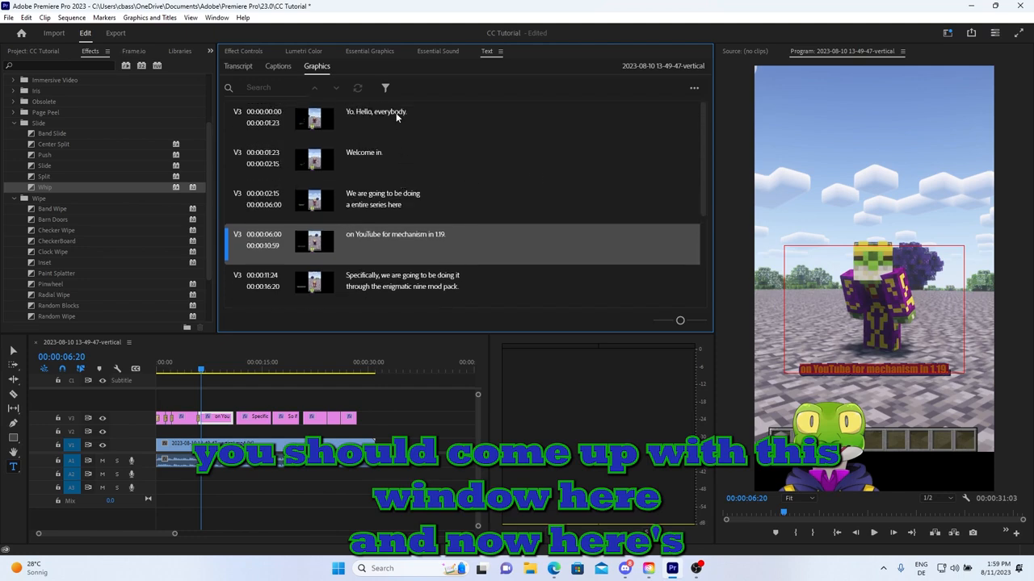
pyautogui.scroll(-2, 396, 112)
pyautogui.scroll(2, 699, 191)
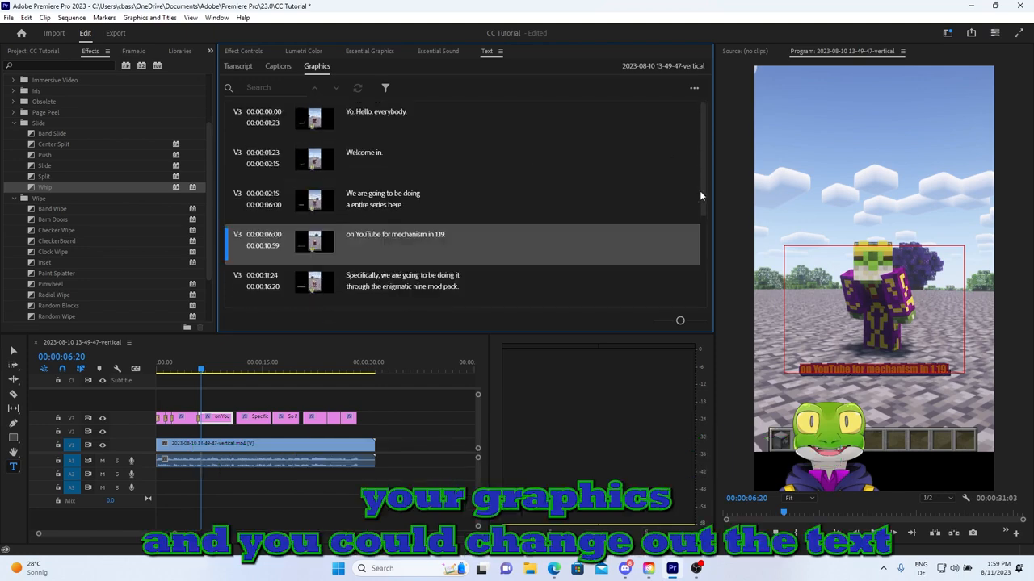
pyautogui.scroll(-5, 700, 199)
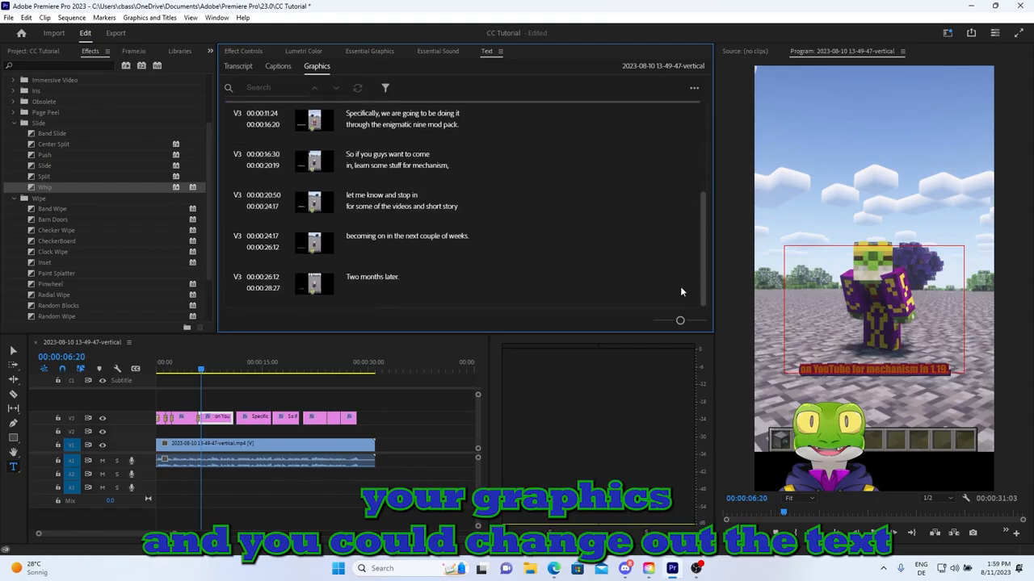
pyautogui.click(436, 235)
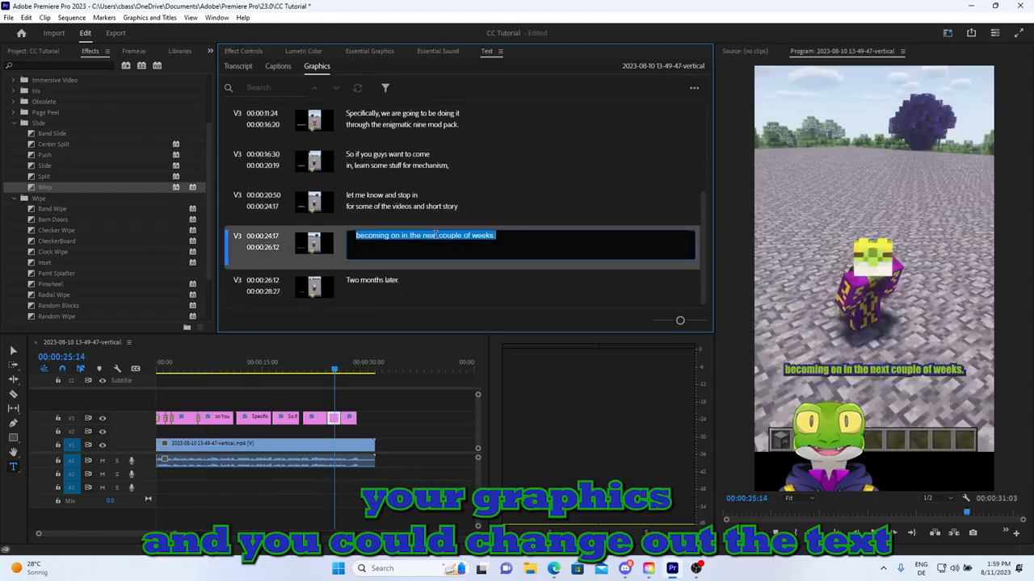
pyautogui.click(392, 281)
pyautogui.scroll(1, 408, 221)
pyautogui.scroll(3, 401, 239)
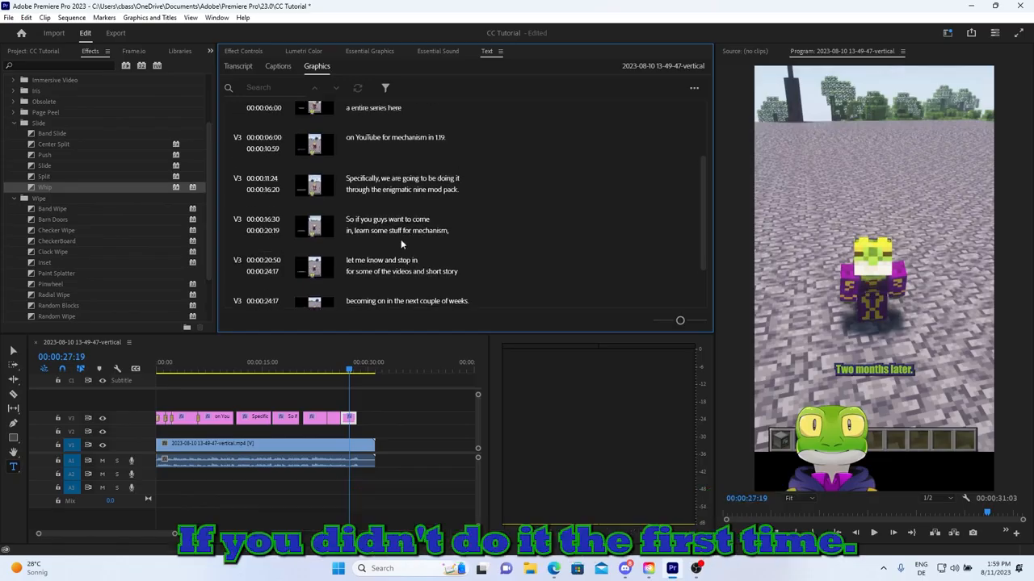
pyautogui.scroll(1, 394, 244)
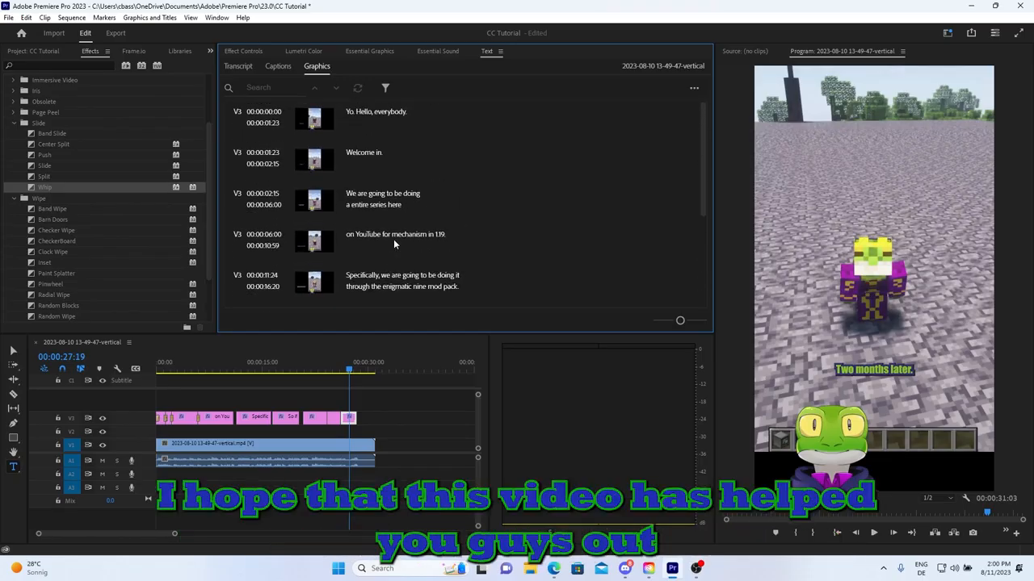
# Step: Return the playhead to the start of the sequence and enlarge the timeline view of all the clips
pyautogui.moveTo(332, 372); pyautogui.dragTo(126, 373)
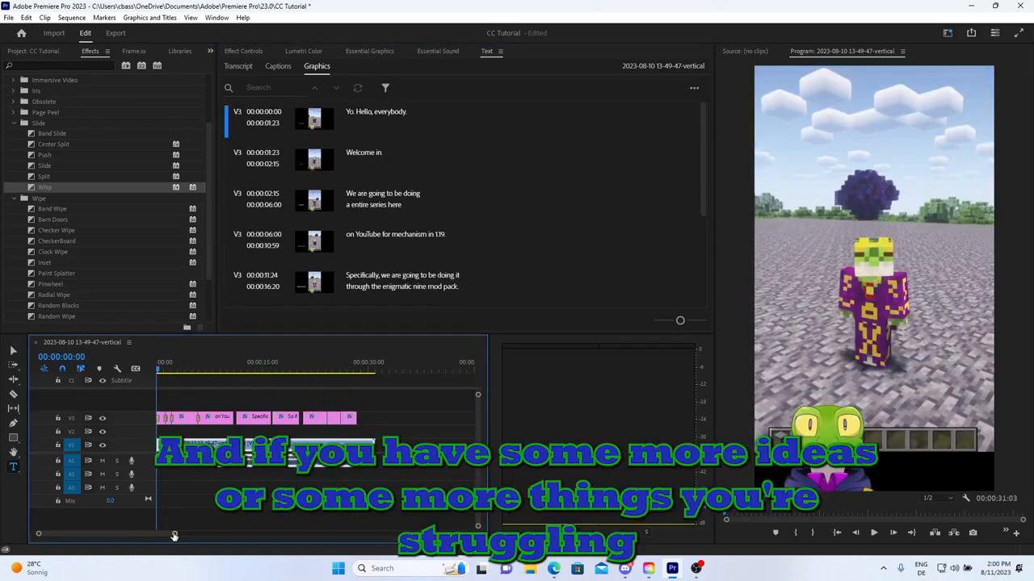
pyautogui.moveTo(173, 534); pyautogui.dragTo(162, 537)
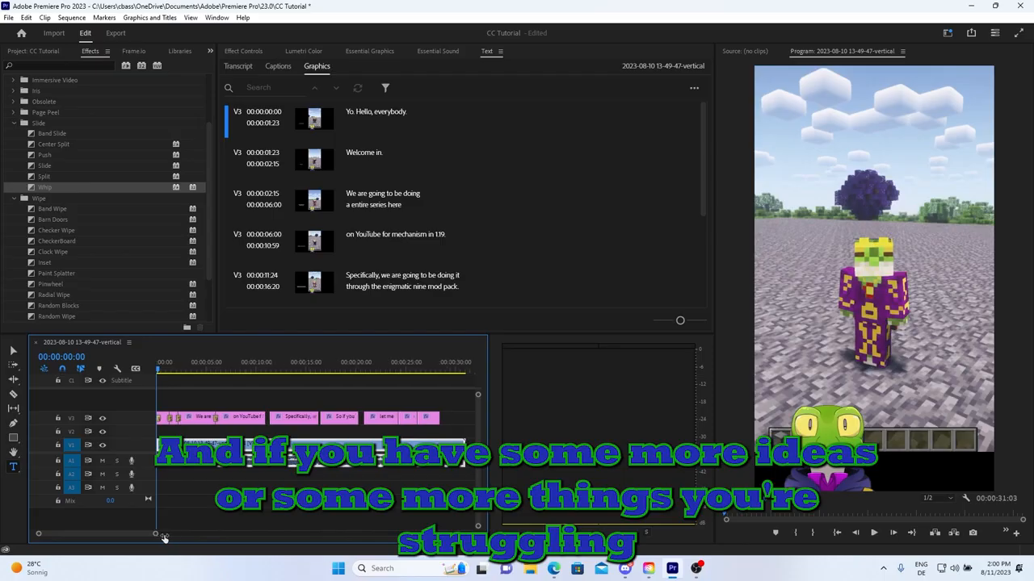